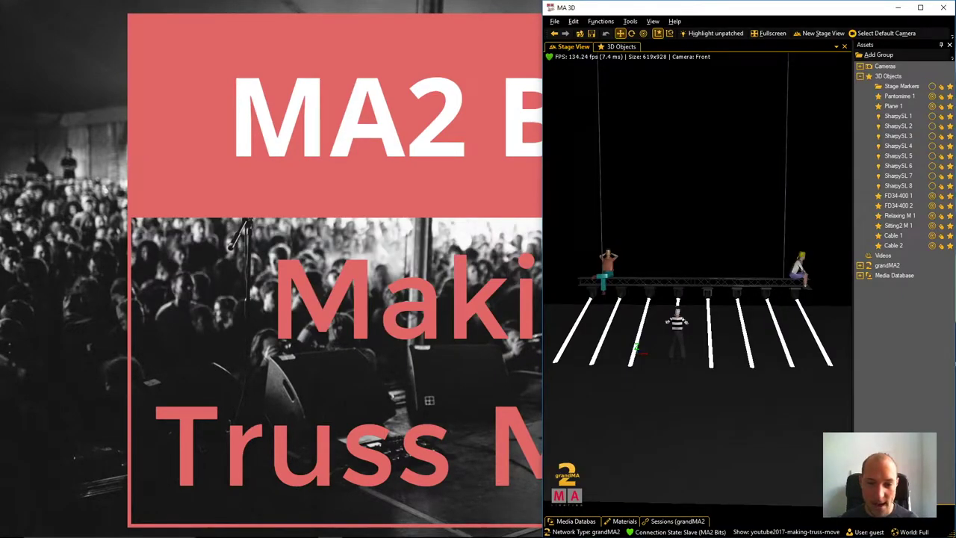
# - Check the truss and Cable 1/Cable 2 selections and the Media Database, then switch to grandMA2 onPC
pyautogui.moveTo(828, 251); pyautogui.dragTo(547, 347)
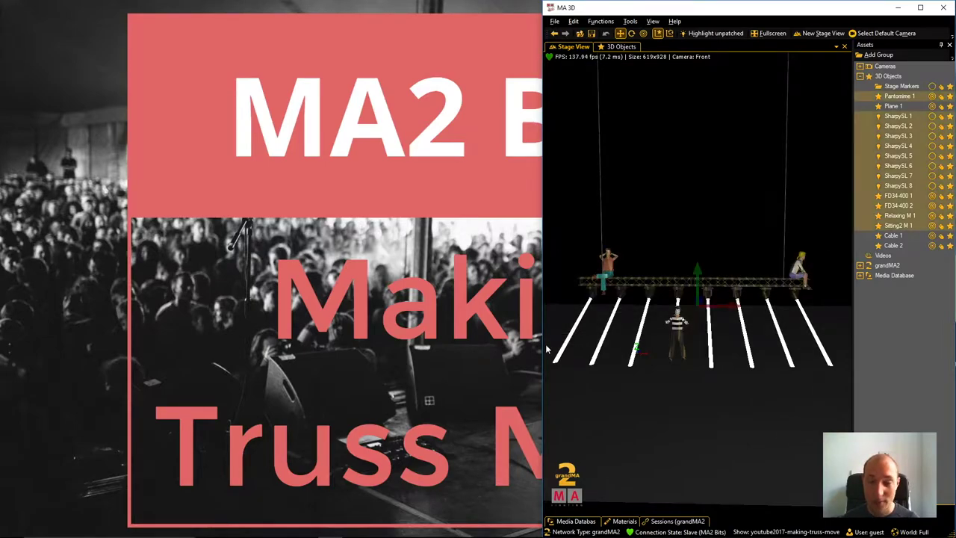
pyautogui.click(704, 217)
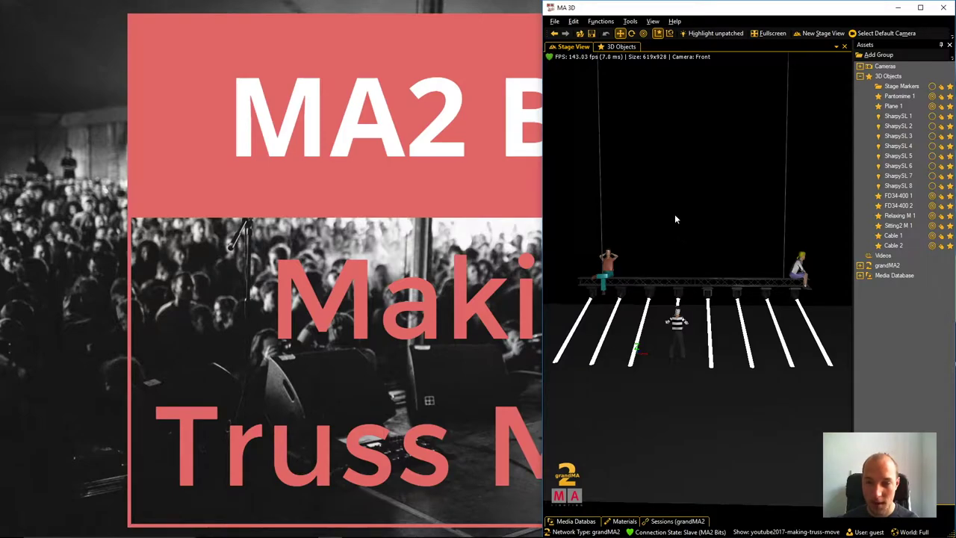
pyautogui.moveTo(573, 149); pyautogui.dragTo(811, 197)
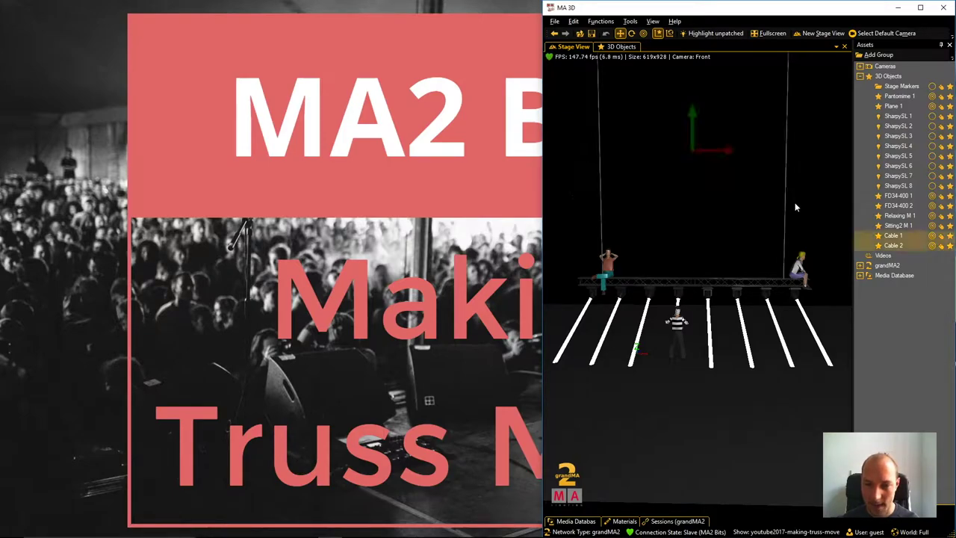
pyautogui.click(588, 523)
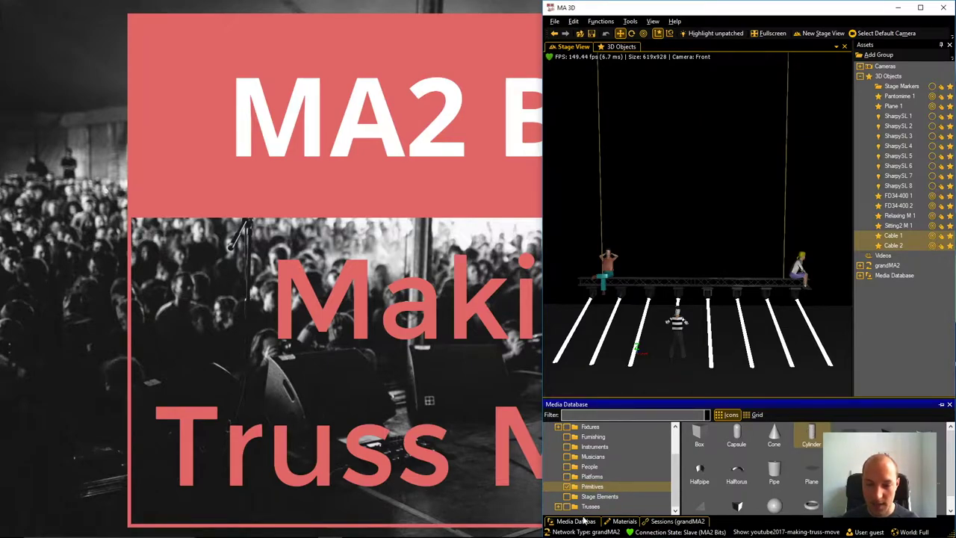
pyautogui.click(717, 213)
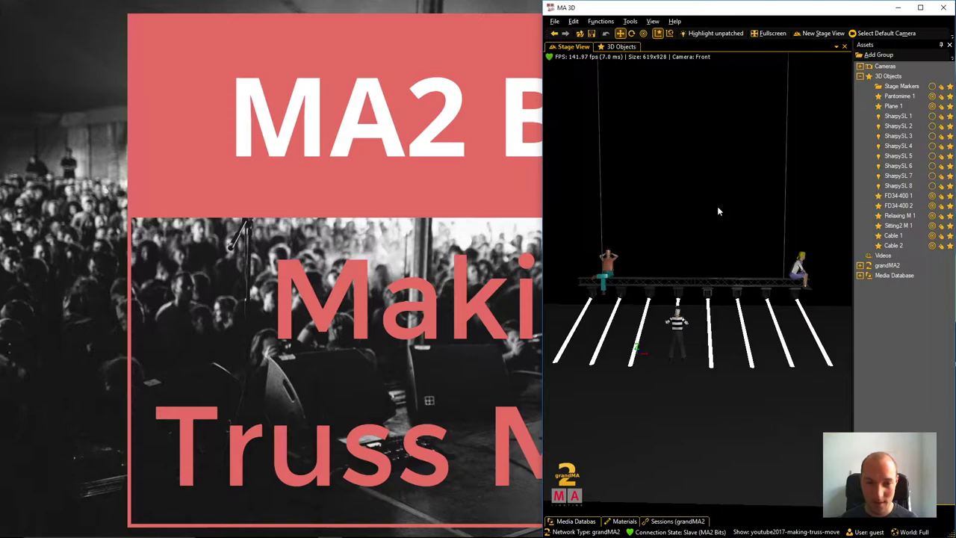
pyautogui.hotkey('alt', 'Tab')
pyautogui.hotkey('alt', 'Tab')
pyautogui.hotkey('alt', 'Tab')
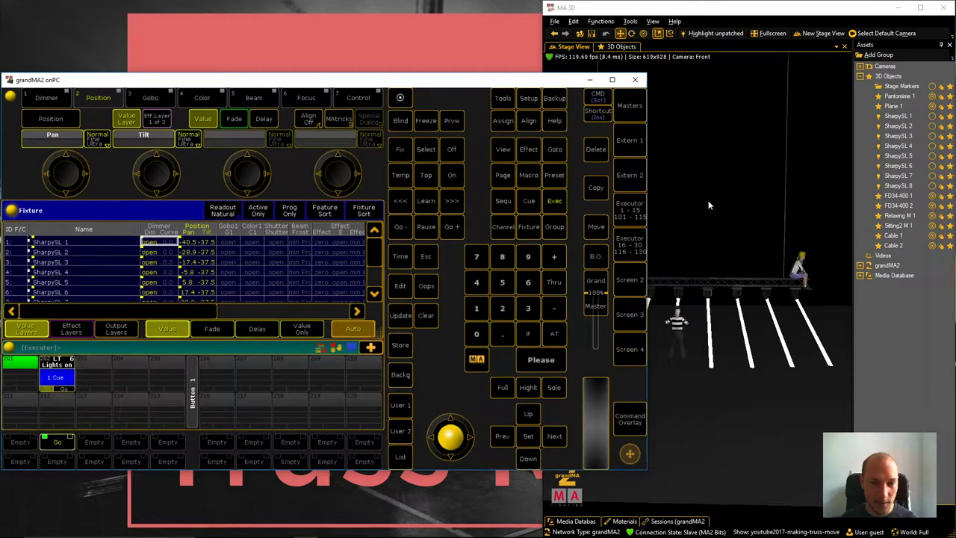
# - In Setup's Patch & Fixture Schedule, start a new layer and open its name entry
pyautogui.click(529, 98)
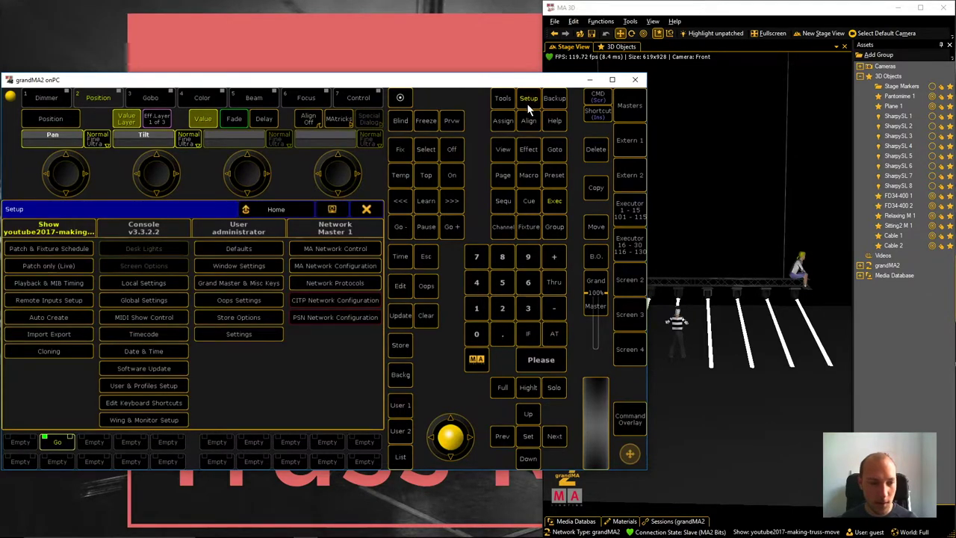
pyautogui.click(61, 249)
pyautogui.click(25, 267)
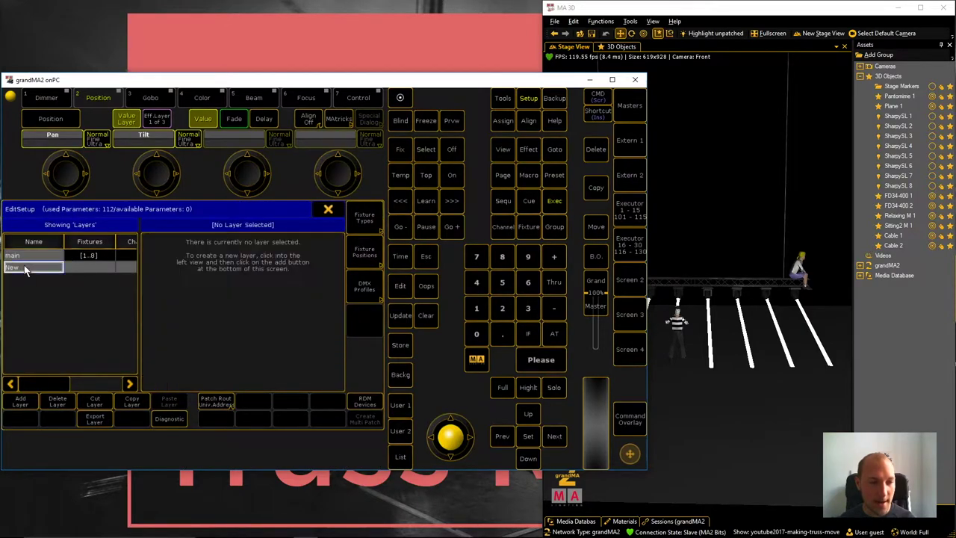
pyautogui.click(24, 269)
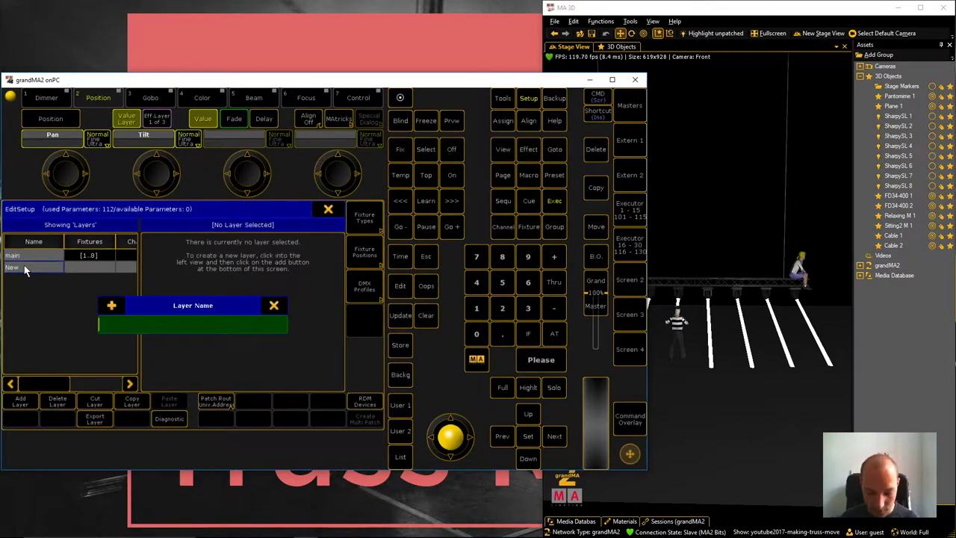
# - Name the new layer 'Moving Path' and choose to add a fixture type From Library
pyautogui.write('Moving Path')
pyautogui.press('Return')
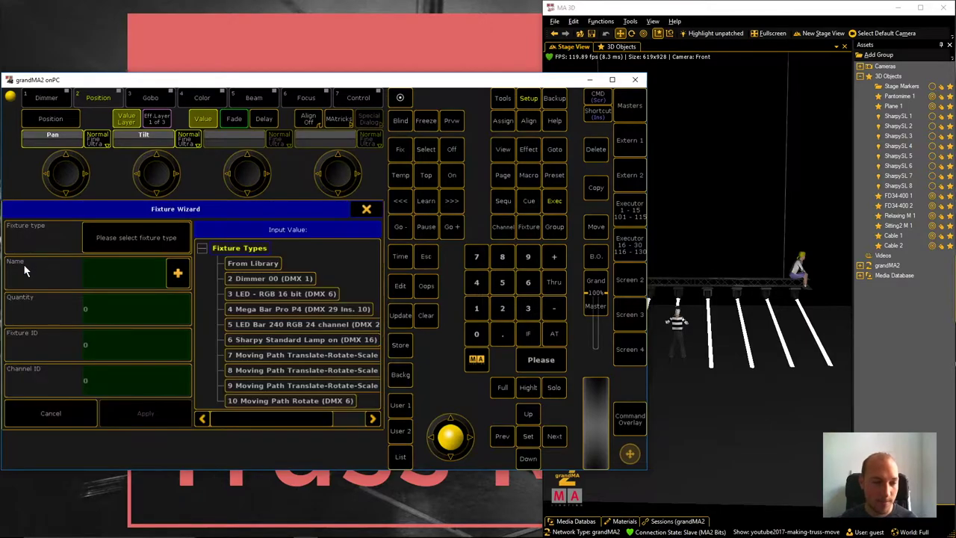
pyautogui.click(235, 263)
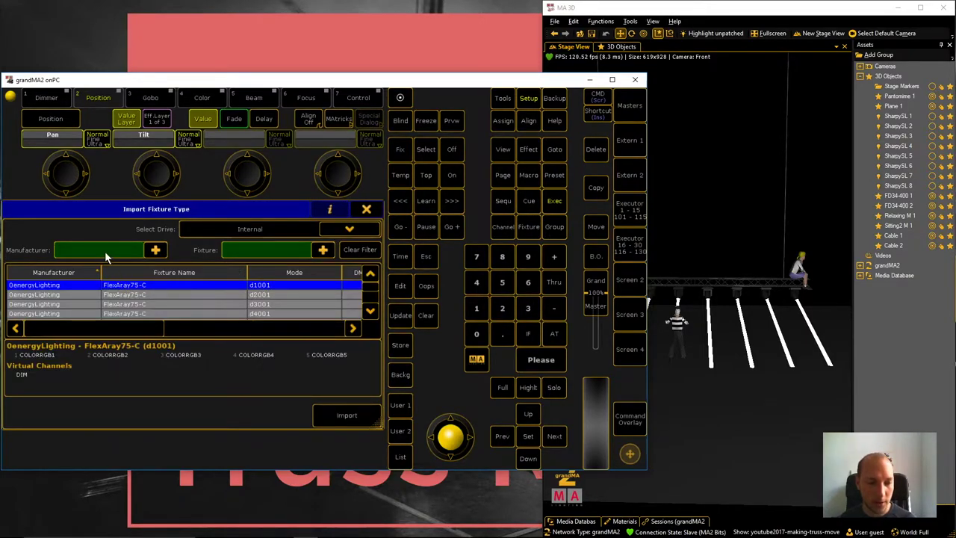
# - Filter the library by 'MA Lig' and 'moving', compare the types, and select Moving Path Translate-Rotate-Scale
pyautogui.write('MA Ligh')
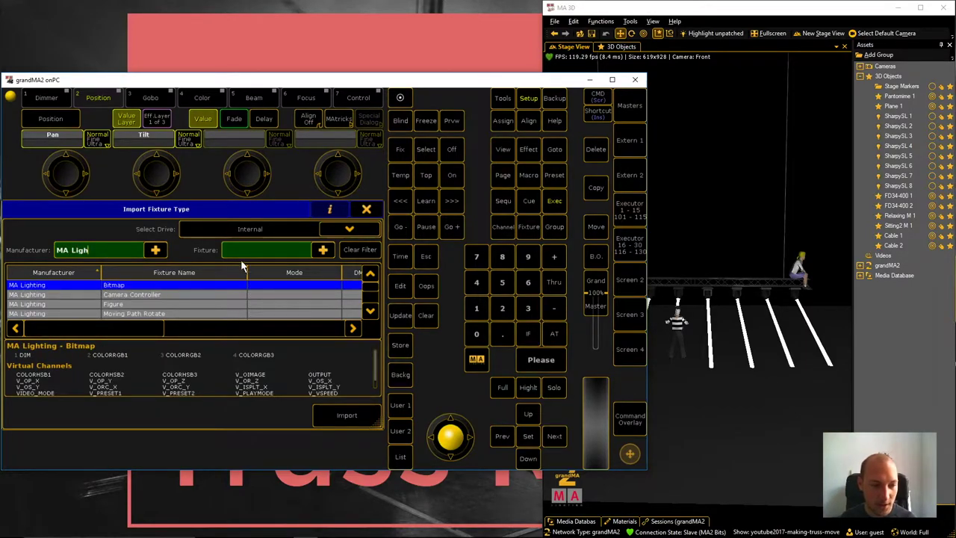
pyautogui.click(278, 251)
pyautogui.write('m')
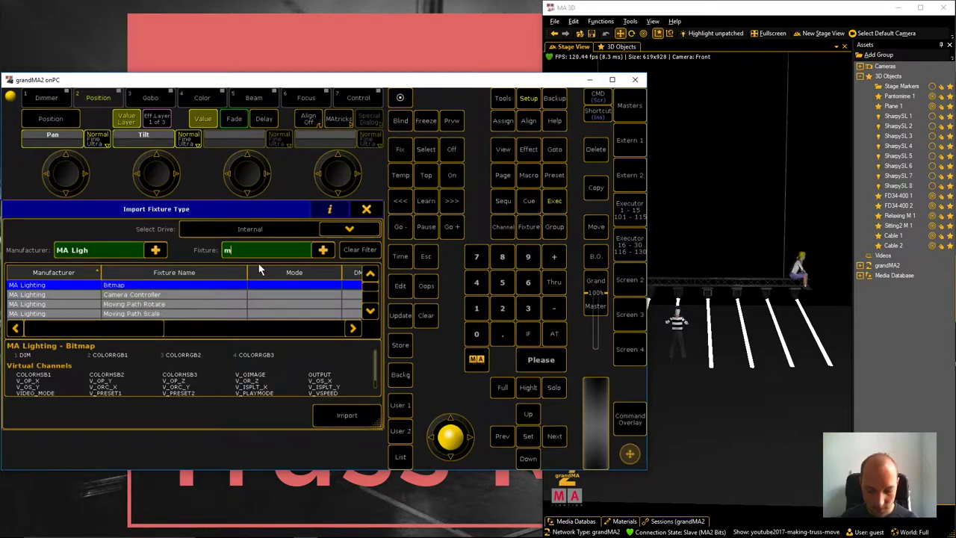
pyautogui.write('oving path')
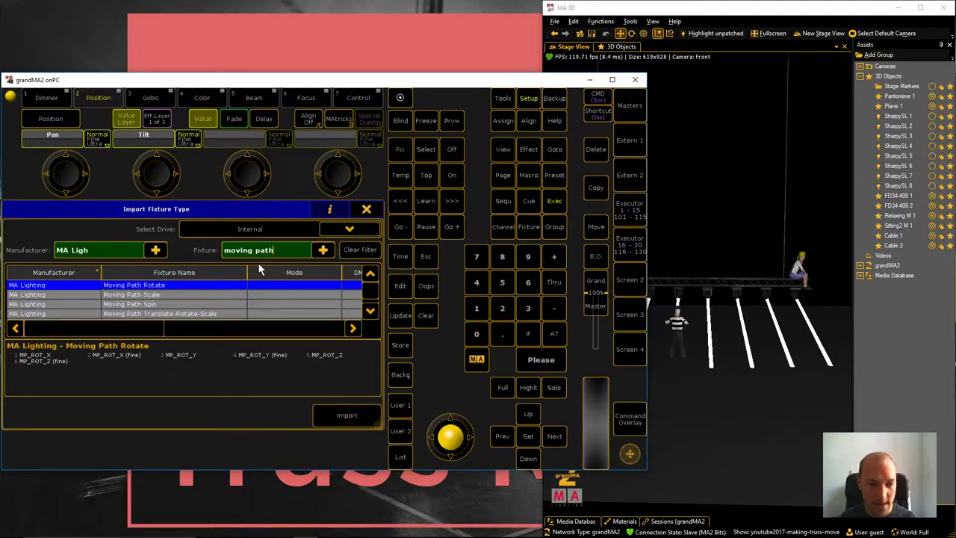
pyautogui.click(191, 313)
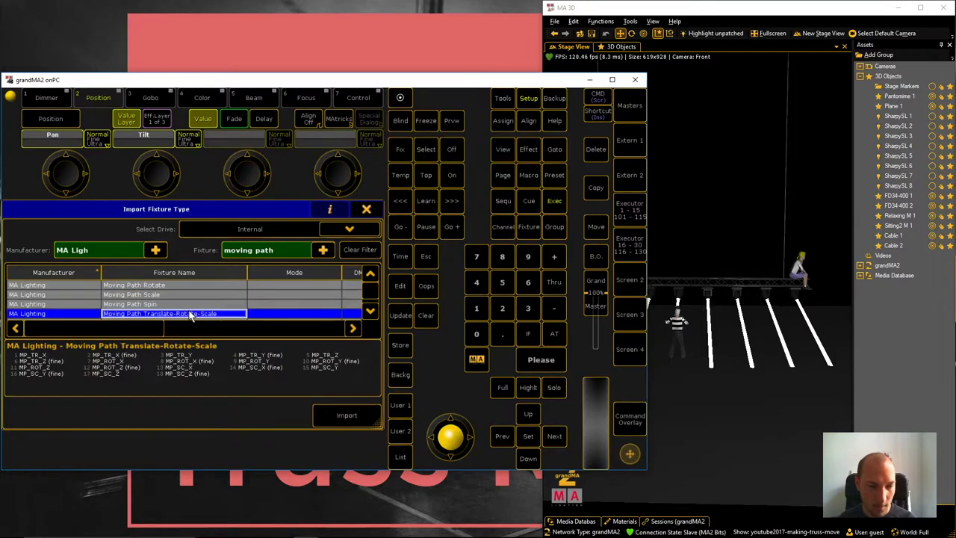
pyautogui.click(169, 286)
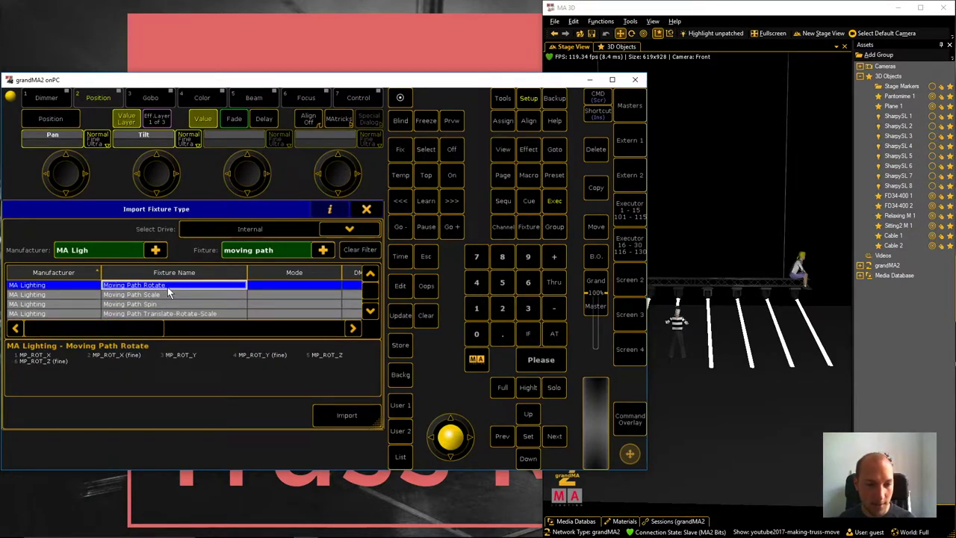
pyautogui.click(169, 294)
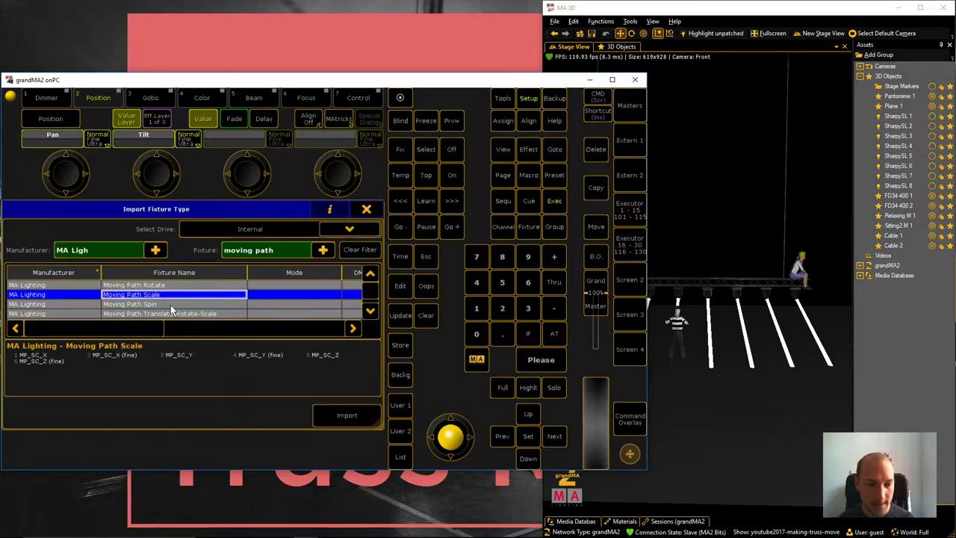
pyautogui.click(170, 304)
pyautogui.scroll(-2, 191, 306)
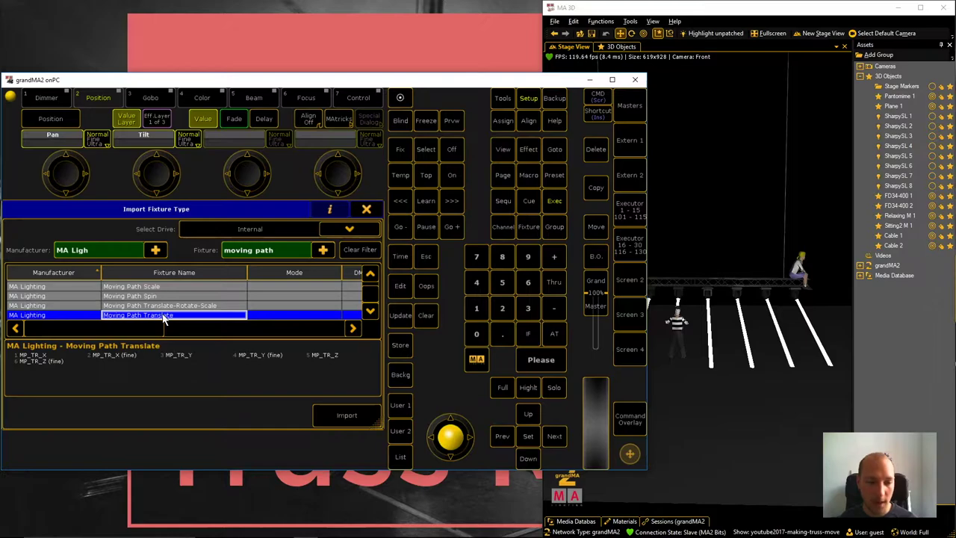
pyautogui.click(192, 305)
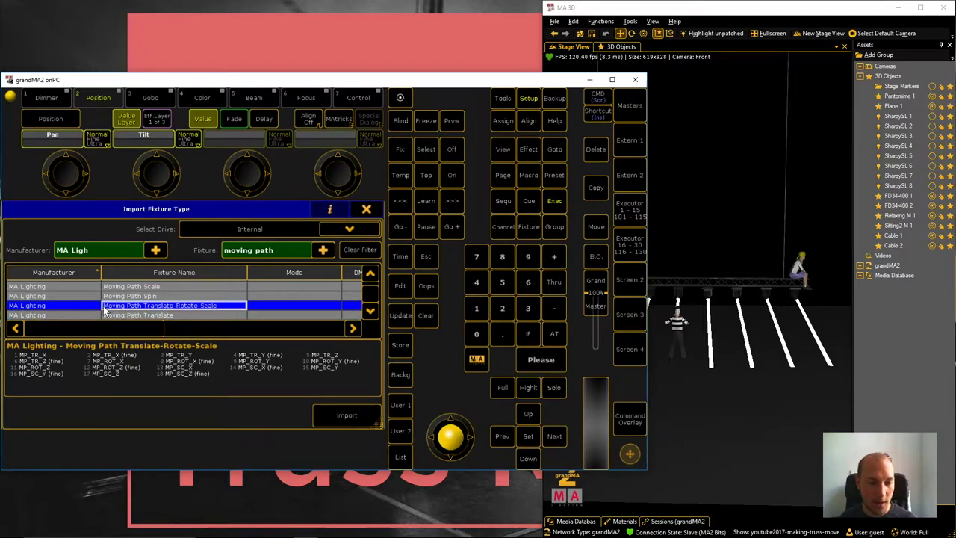
# - Patch three Moving Path Translate-Rotate-Scale fixtures, confirming quantity 3, channel ID and address
pyautogui.click(339, 414)
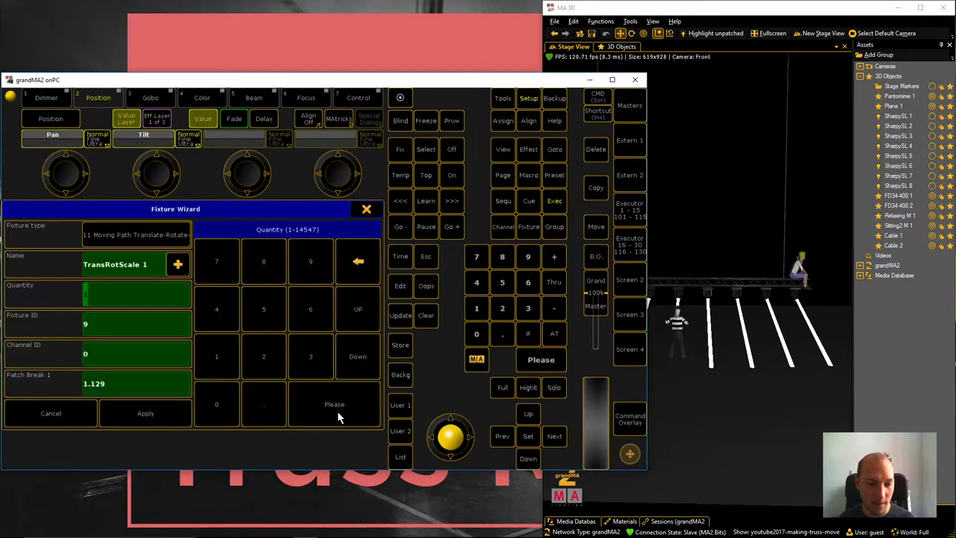
pyautogui.click(320, 376)
pyautogui.click(341, 406)
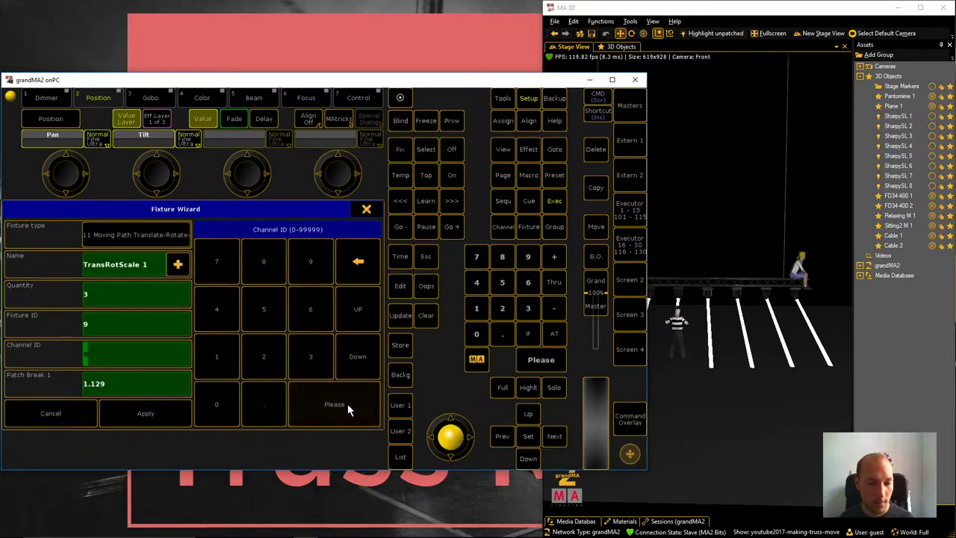
pyautogui.click(348, 404)
pyautogui.click(347, 403)
pyautogui.click(132, 410)
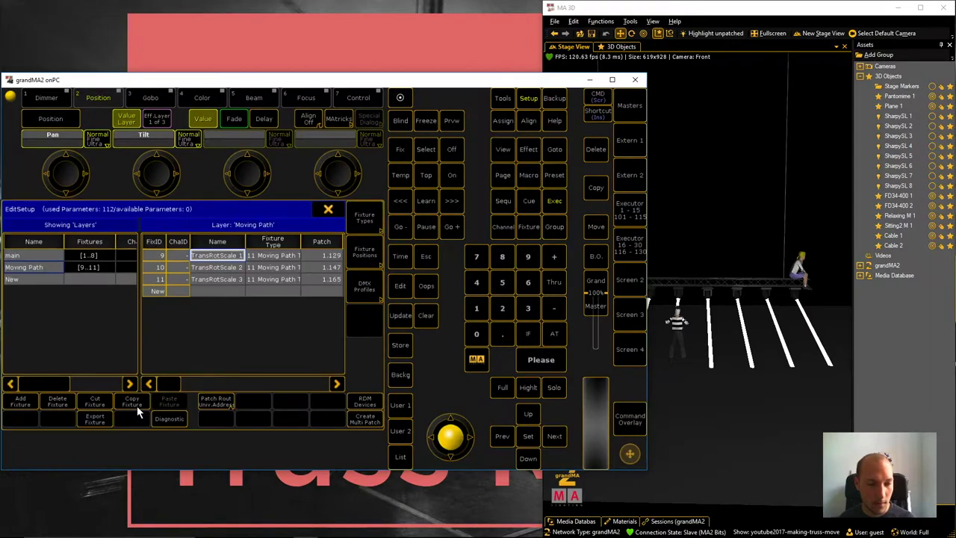
# - Name the three moving-path fixtures 'Truss', 'Cable left' and 'Cable right'
pyautogui.doubleClick(216, 257)
pyautogui.write('Truss')
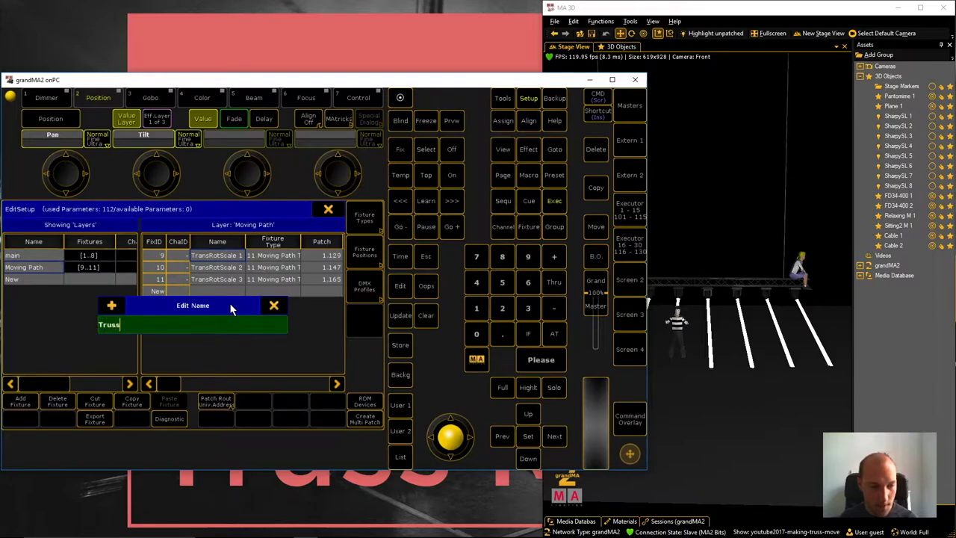
pyautogui.press('Return')
pyautogui.press('Return')
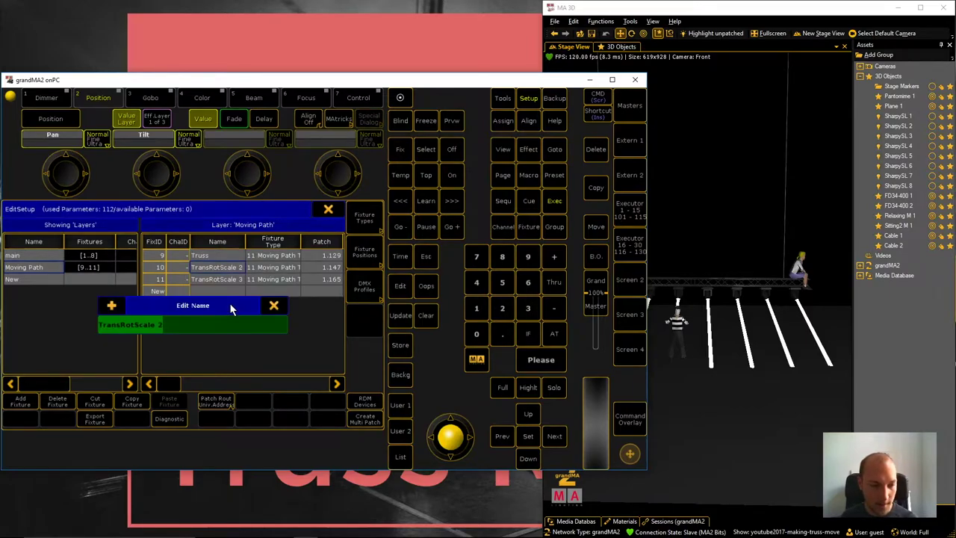
pyautogui.write('Cable left')
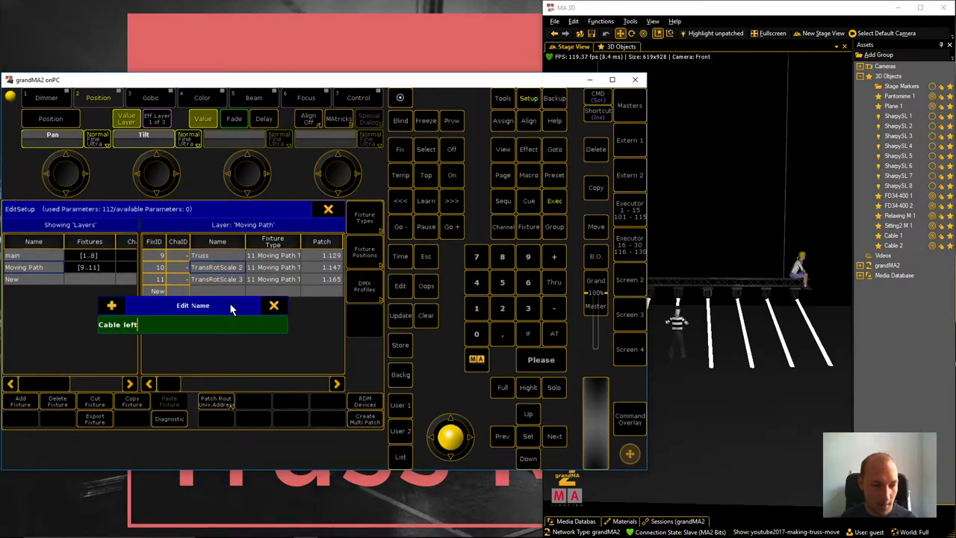
pyautogui.press('Return')
pyautogui.doubleClick(213, 280)
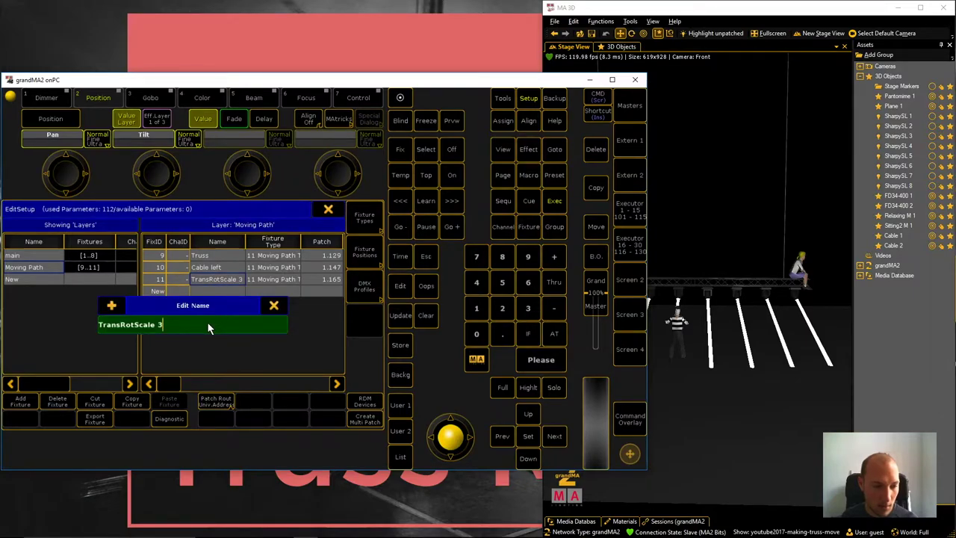
pyautogui.write('Cab')
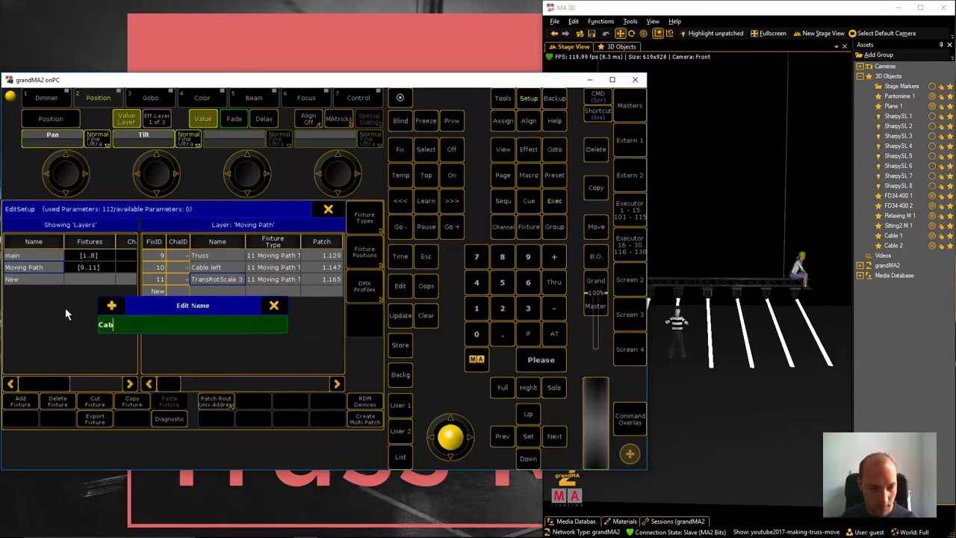
pyautogui.write('le right')
pyautogui.press('Return')
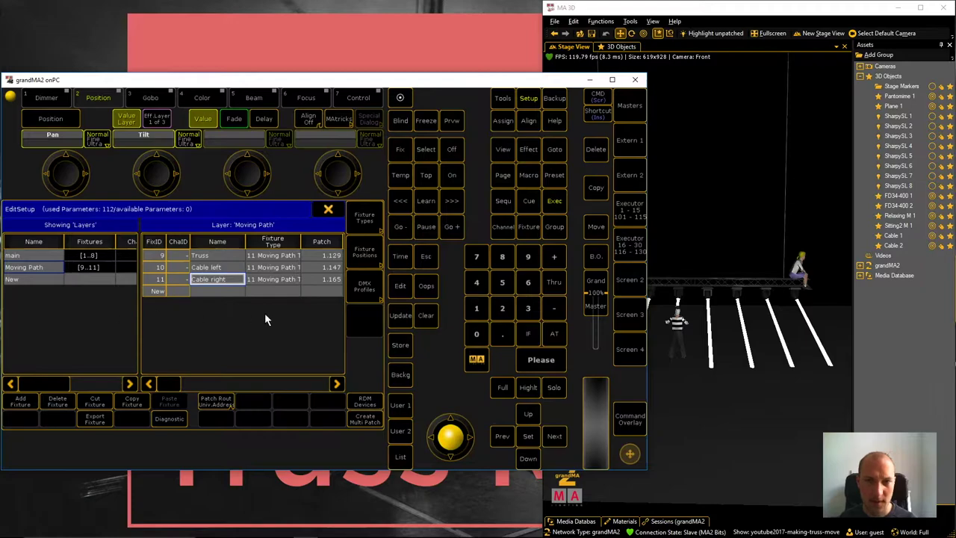
pyautogui.click(330, 210)
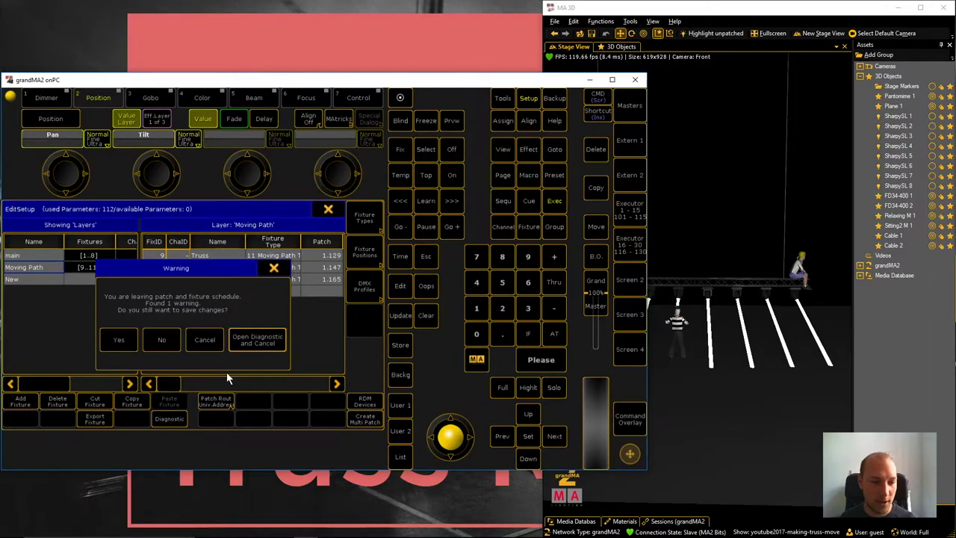
# - Confirm saving the patch changes and bring MA 3D forward with its asset list in focus
pyautogui.click(125, 341)
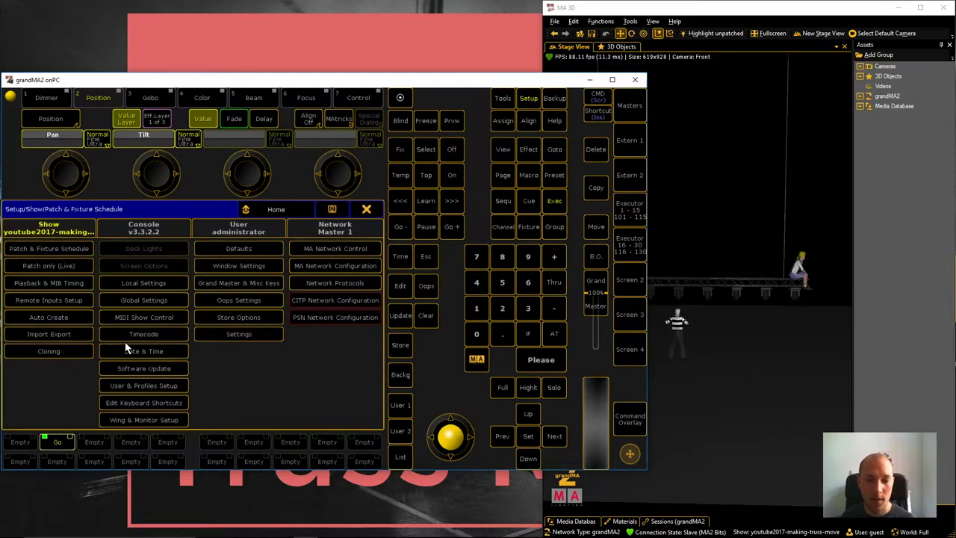
pyautogui.click(764, 12)
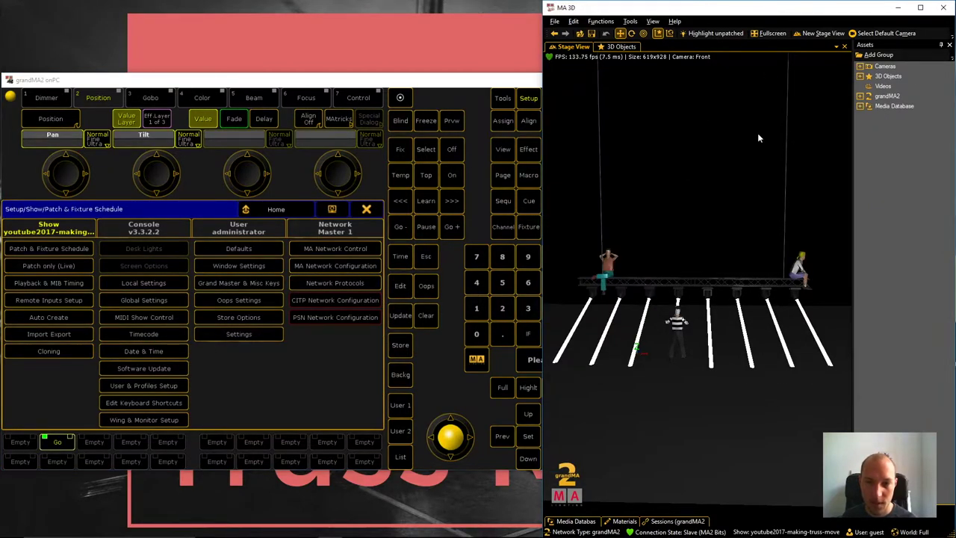
pyautogui.click(652, 22)
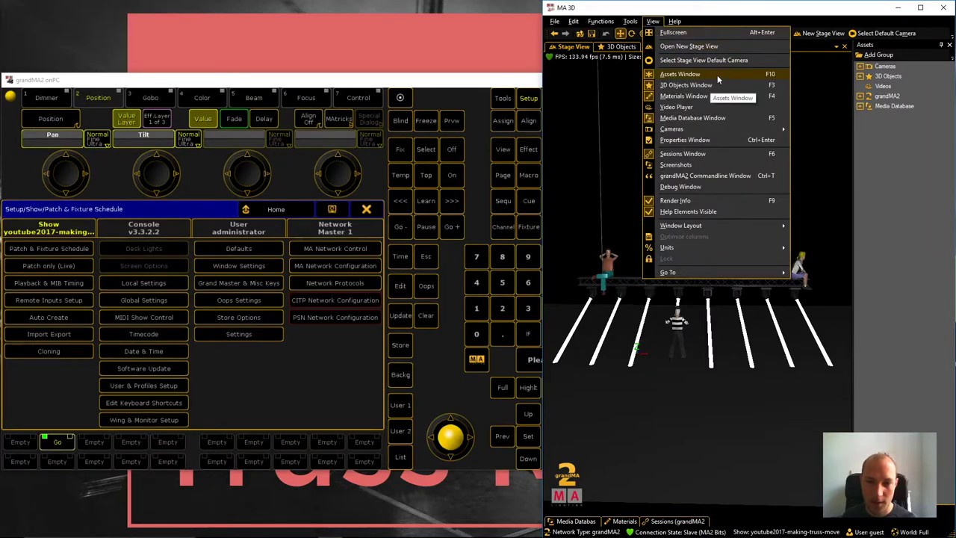
pyautogui.click(884, 46)
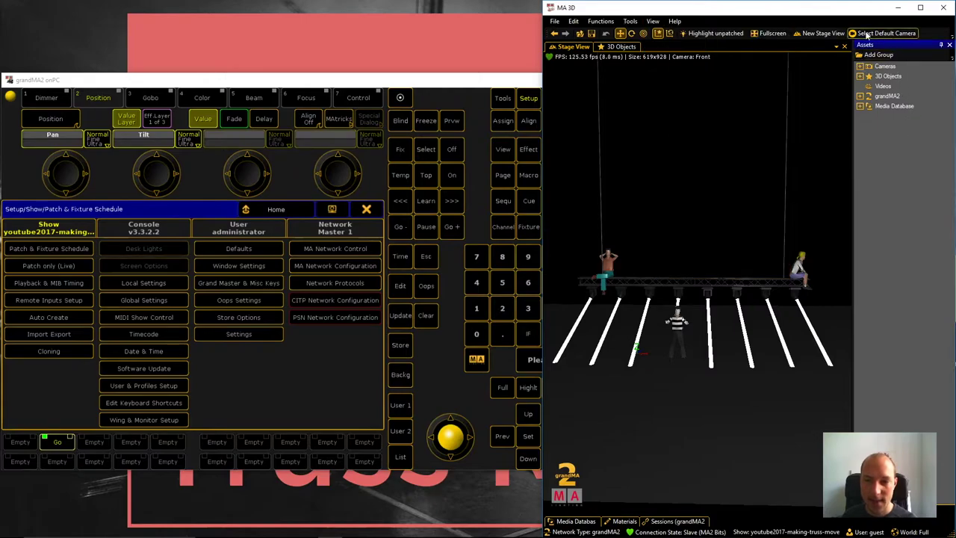
# - Expand 3D Objects and select the Sharpy, FD34 and people objects
pyautogui.click(860, 76)
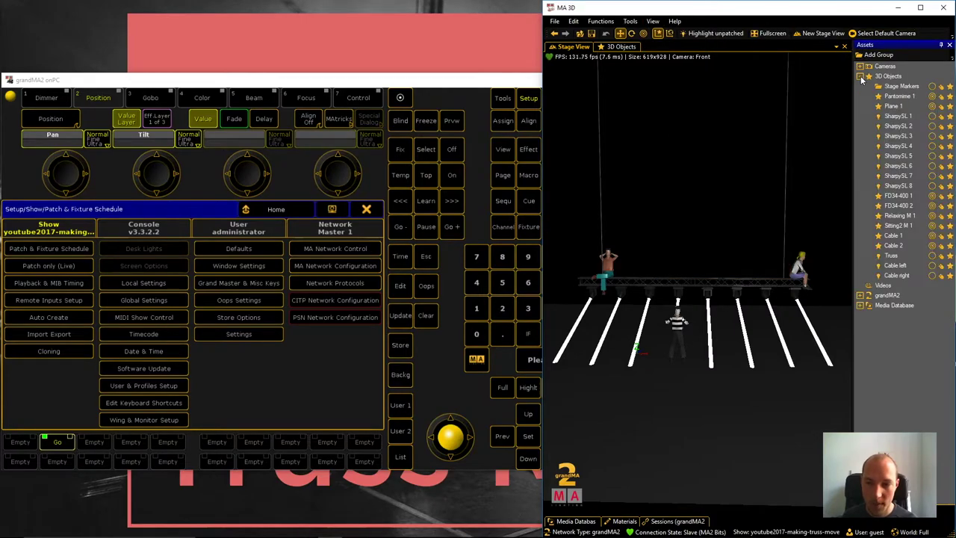
pyautogui.click(900, 258)
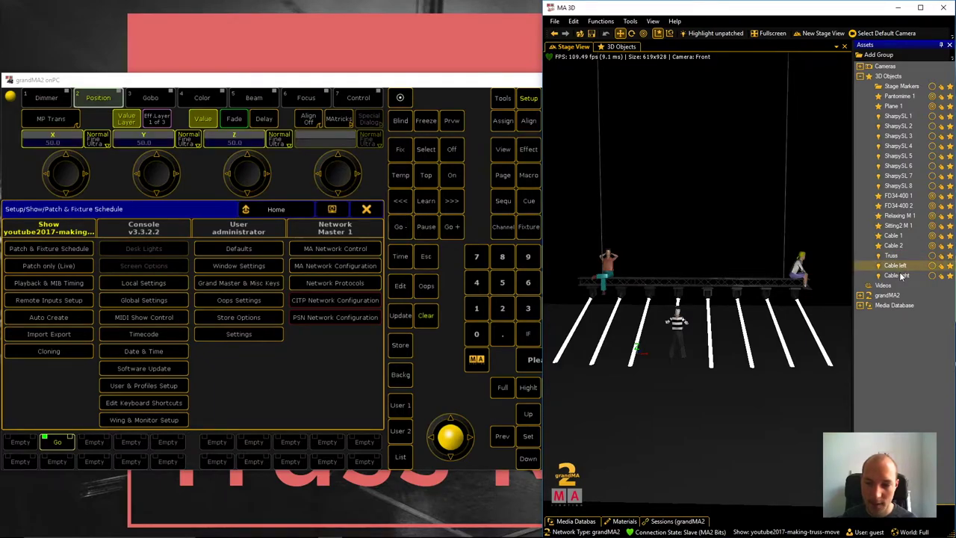
pyautogui.click(900, 276)
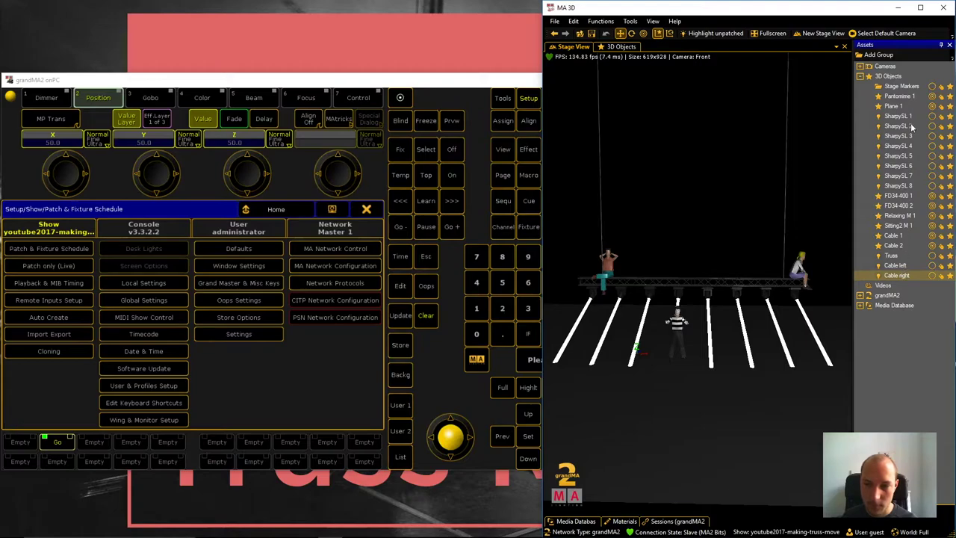
pyautogui.moveTo(776, 296); pyautogui.dragTo(829, 306)
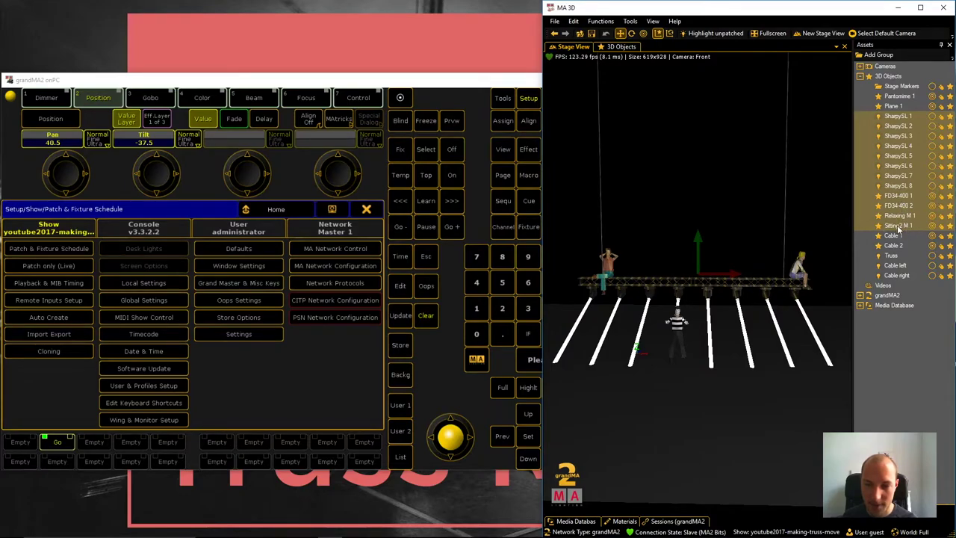
# - Make the selected Sharpys, FD34 lights and people children of Truss
pyautogui.moveTo(902, 144); pyautogui.dragTo(904, 257)
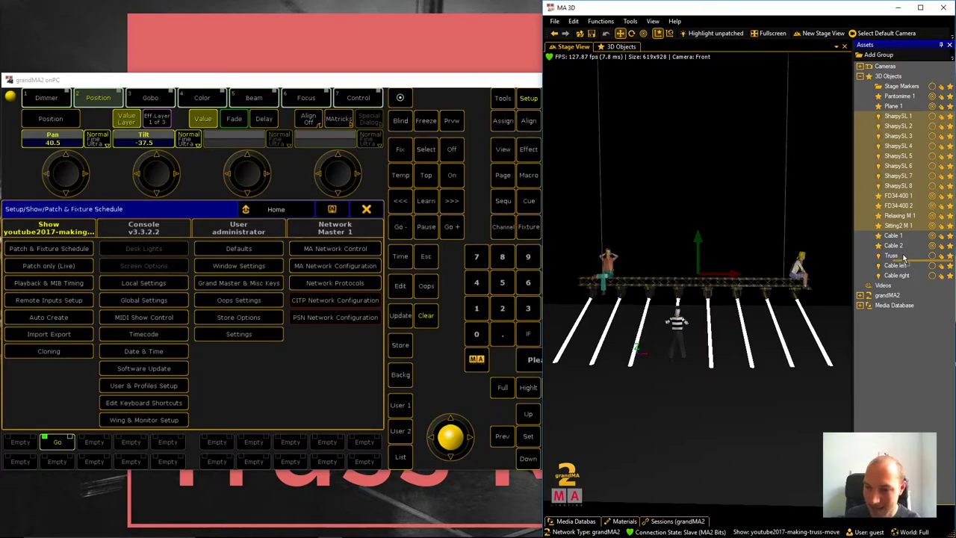
pyautogui.moveTo(903, 258); pyautogui.dragTo(902, 254)
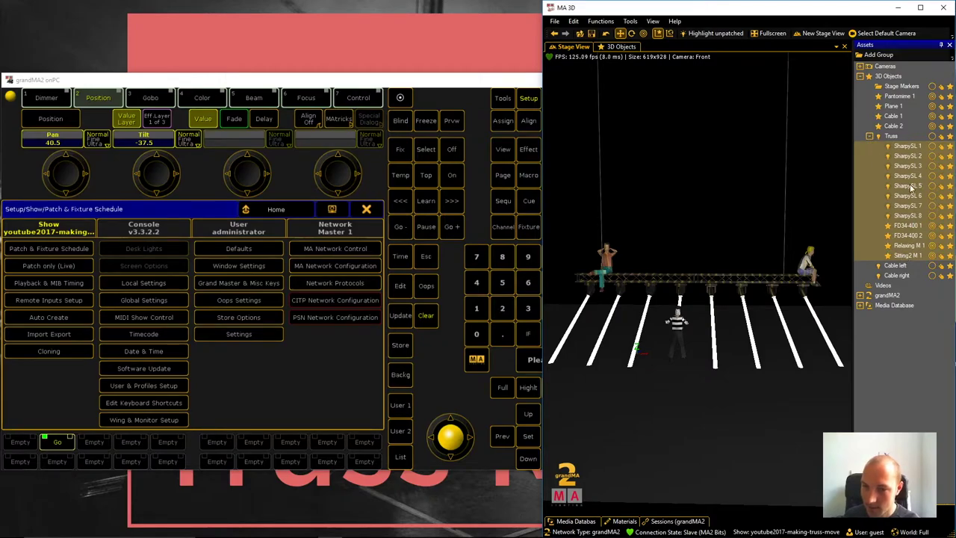
pyautogui.click(869, 136)
pyautogui.click(869, 136)
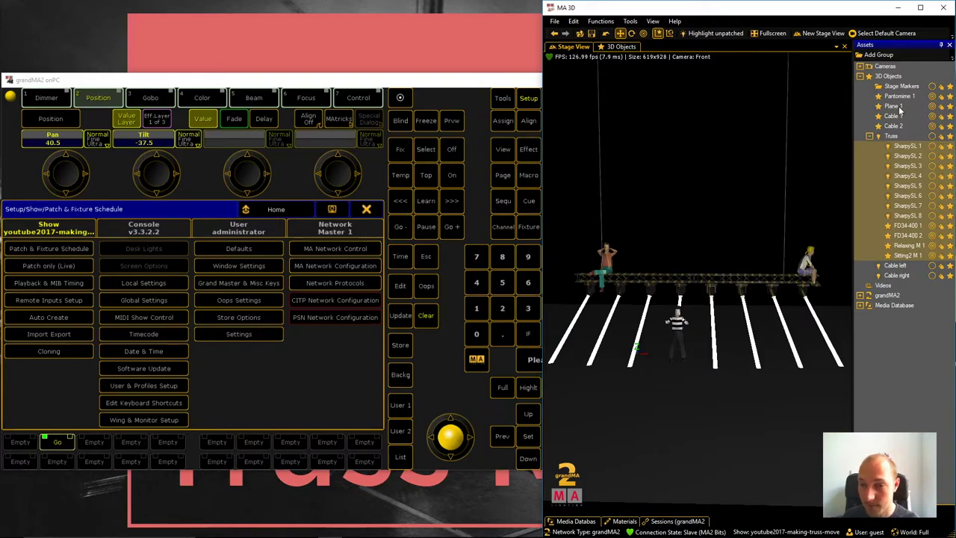
# - Put Cable 1 under Cable left and Cable 2 under Cable right
pyautogui.click(893, 109)
pyautogui.click(896, 115)
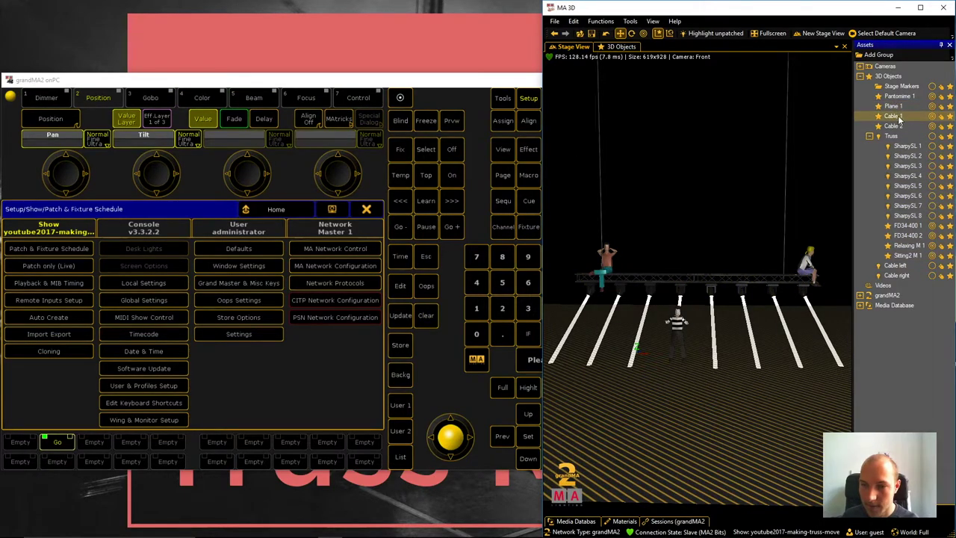
pyautogui.moveTo(902, 193); pyautogui.dragTo(914, 266)
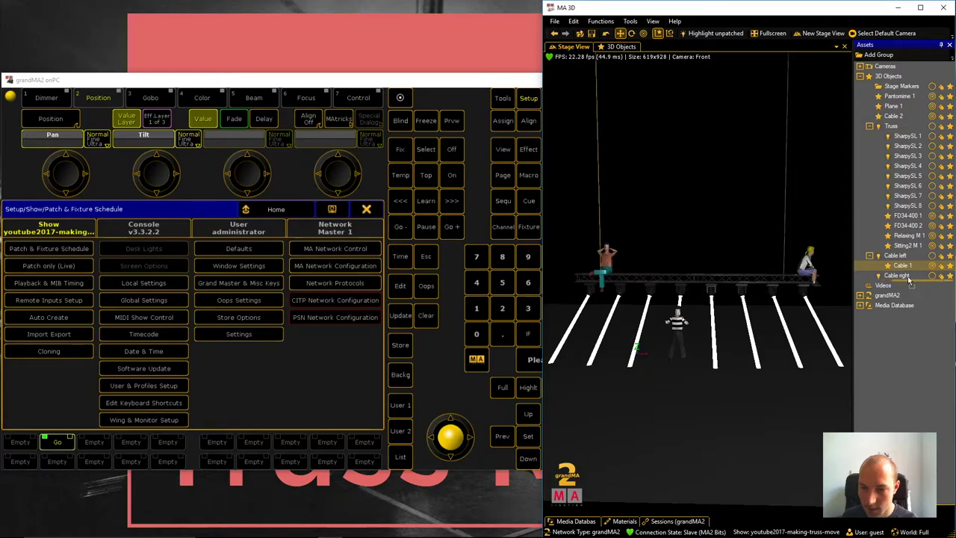
pyautogui.moveTo(909, 280); pyautogui.dragTo(905, 277)
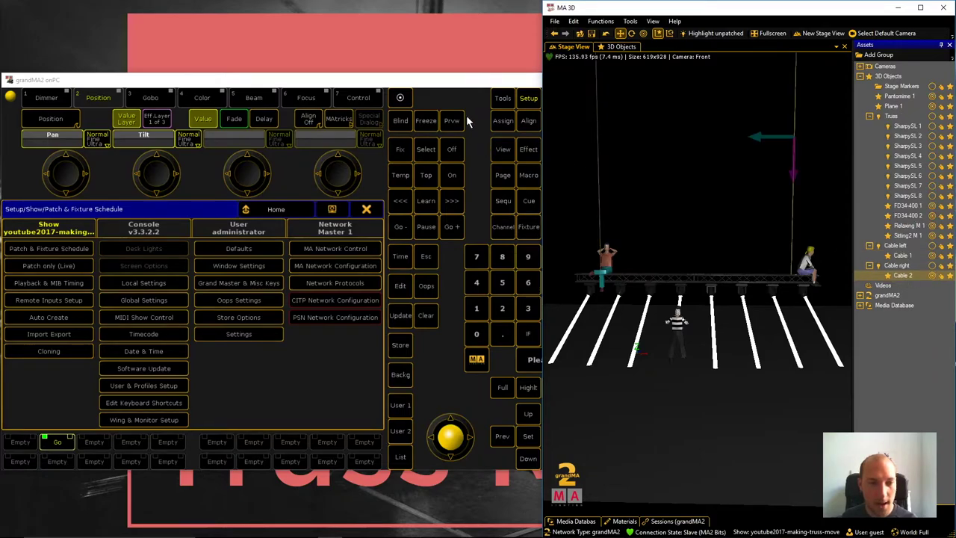
# - Select Truss, Cable left and Cable right in the Fixture sheet and store them onto executor 201
pyautogui.click(451, 83)
pyautogui.click(366, 208)
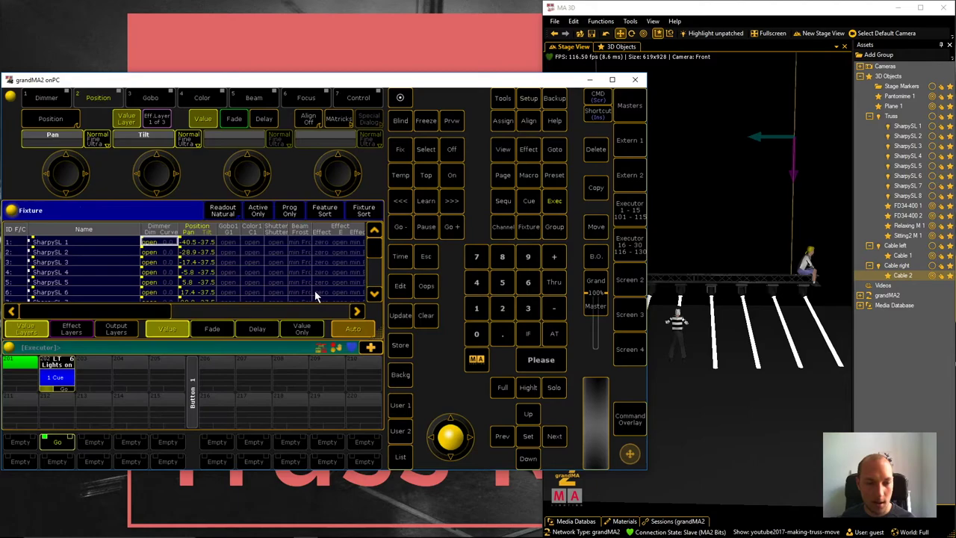
pyautogui.scroll(-3, 373, 252)
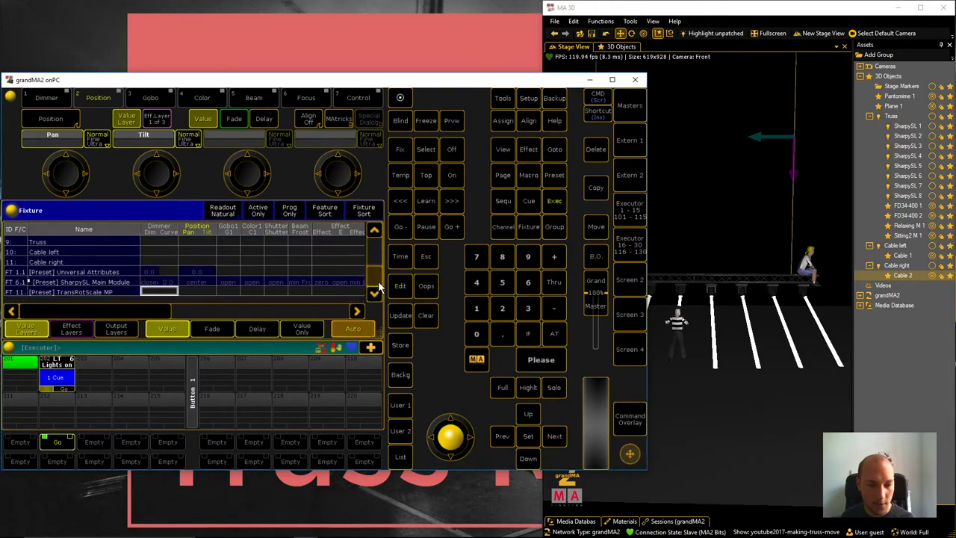
pyautogui.click(47, 241)
pyautogui.click(47, 251)
pyautogui.click(51, 263)
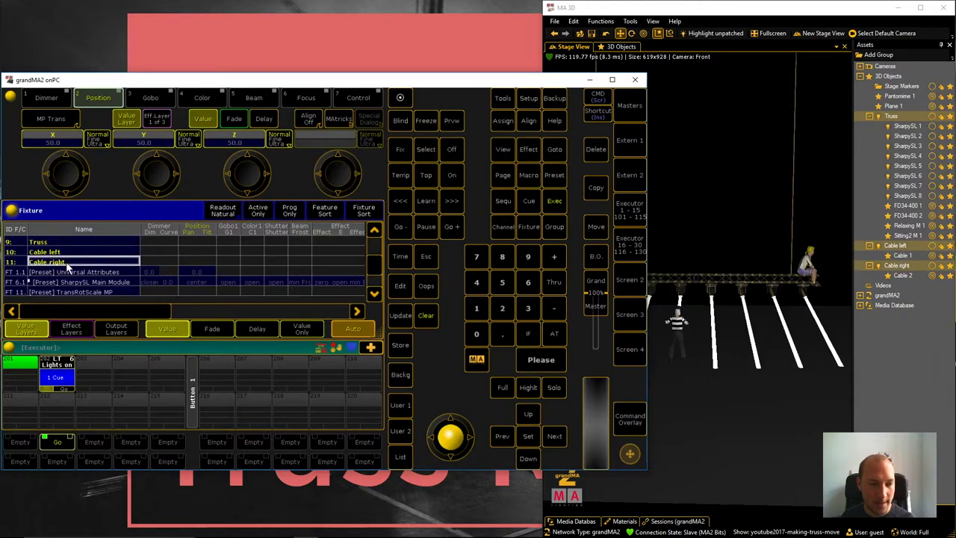
pyautogui.click(400, 345)
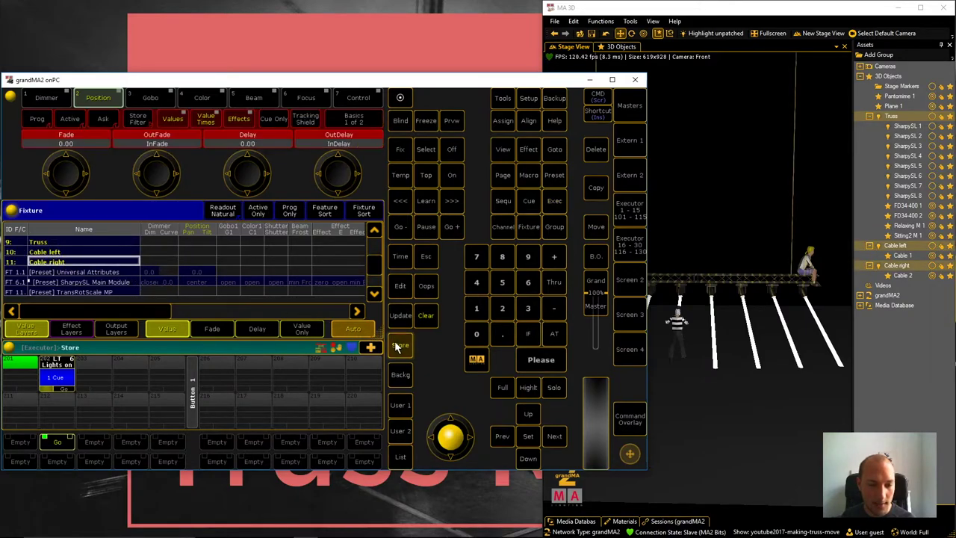
pyautogui.click(15, 365)
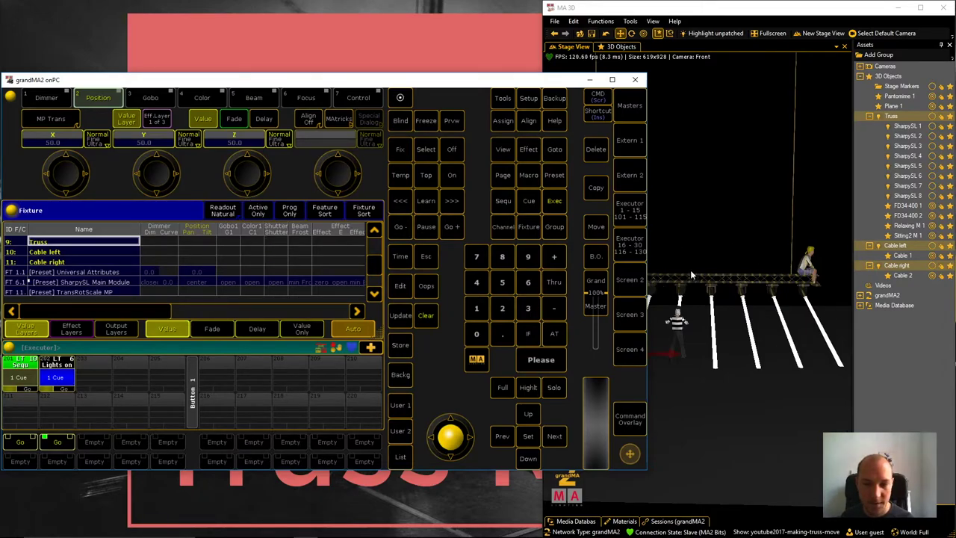
# - Switch the encoders to MP Trans and raise the Z height to 100
pyautogui.click(65, 125)
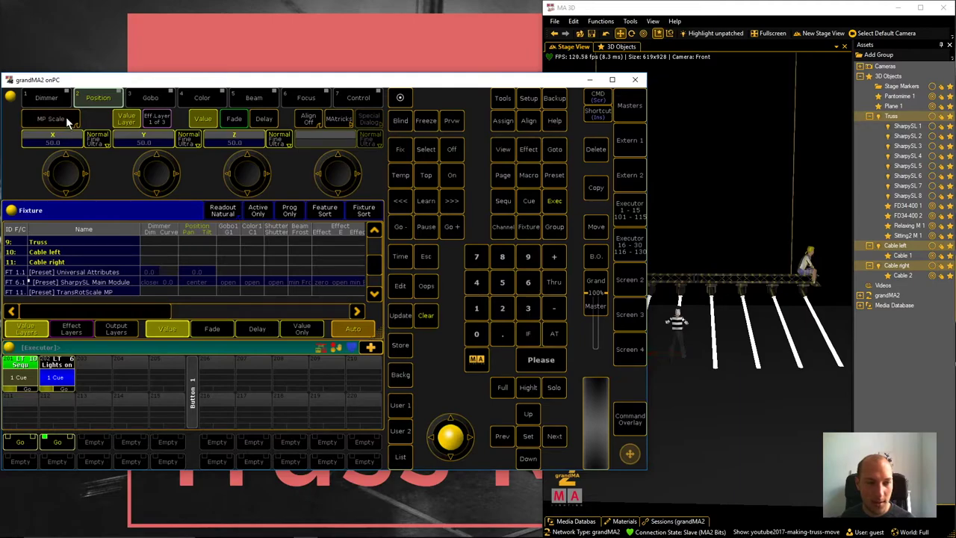
pyautogui.click(65, 117)
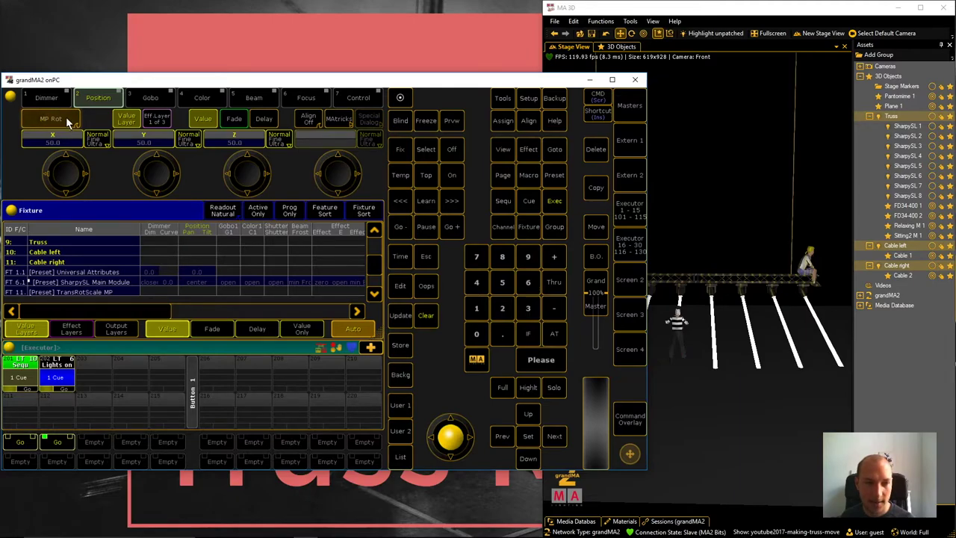
pyautogui.click(67, 117)
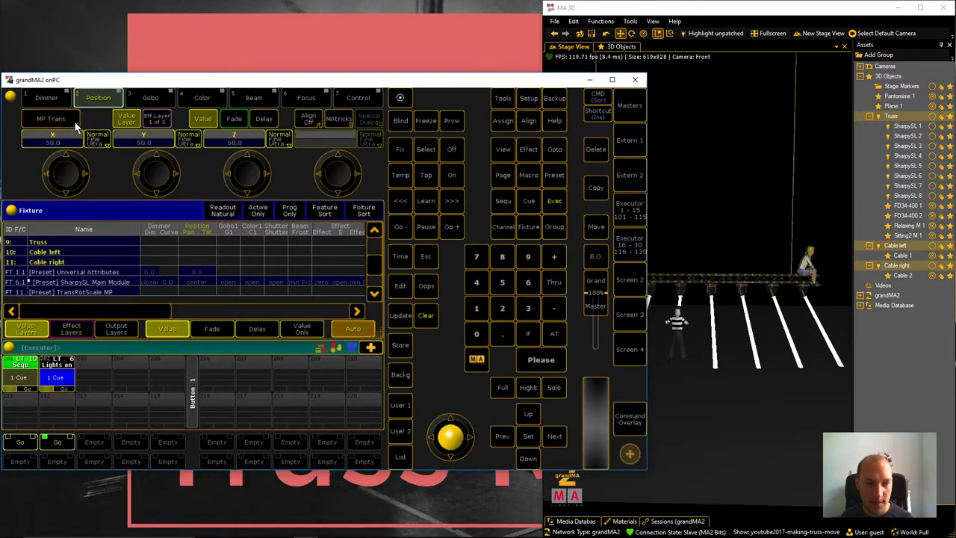
pyautogui.click(249, 176)
pyautogui.scroll(10, 249, 176)
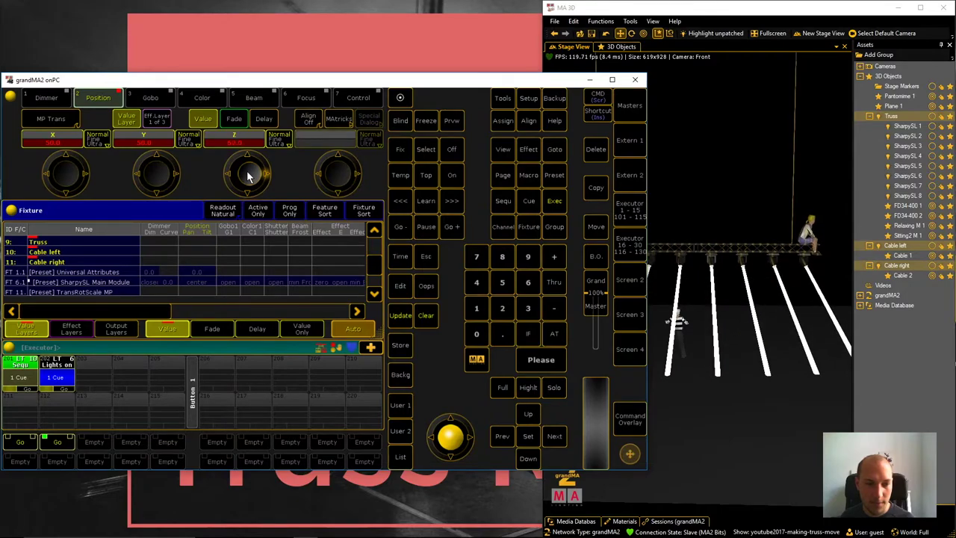
pyautogui.scroll(2, 249, 176)
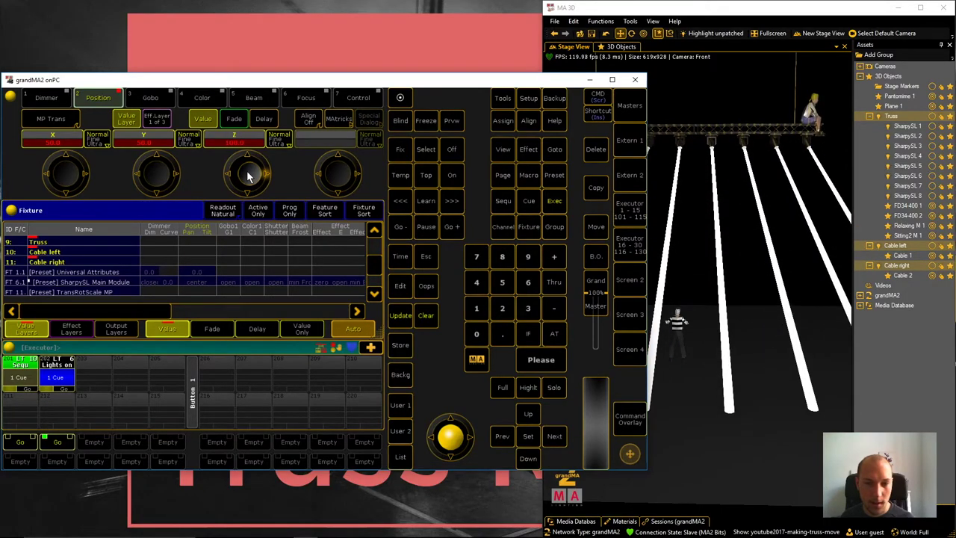
# - Store the raised position on executor 1.201 as a second cue
pyautogui.click(407, 345)
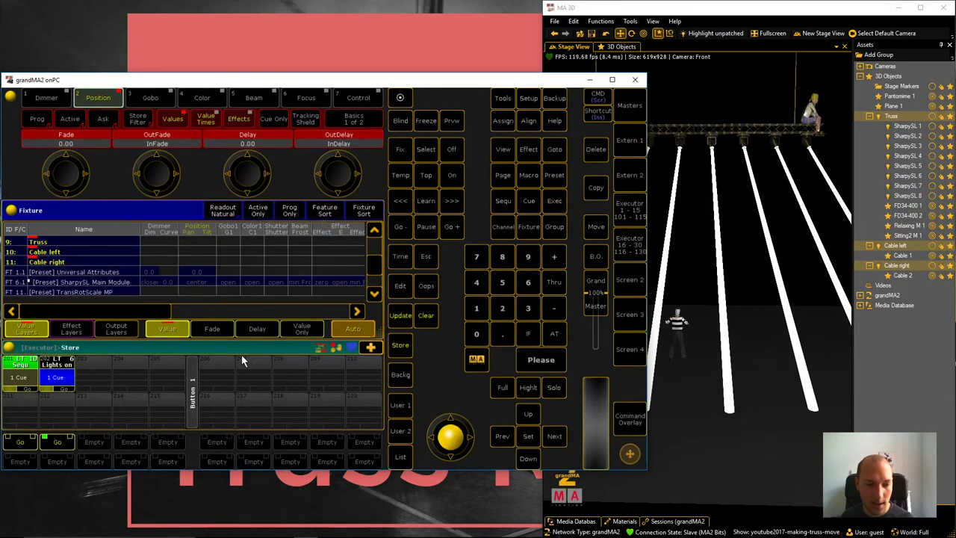
pyautogui.click(22, 369)
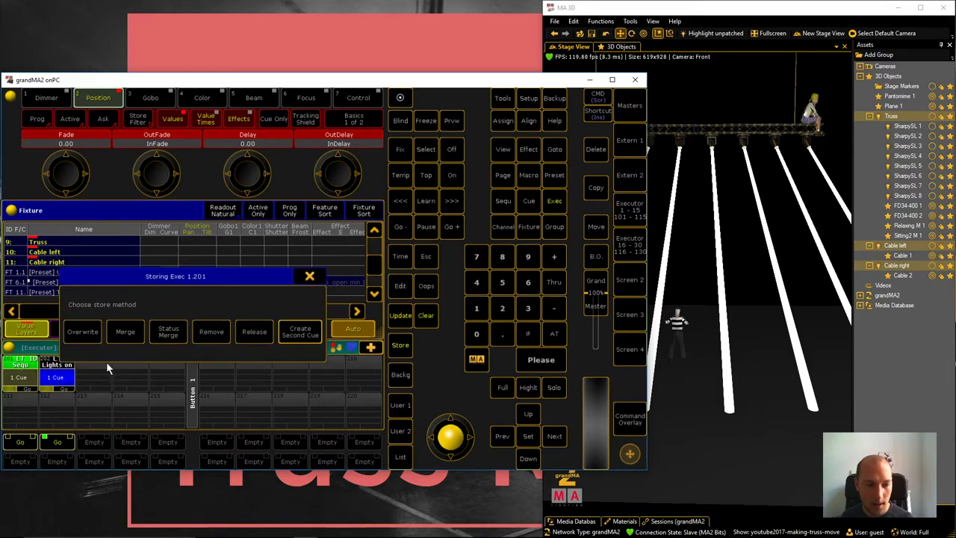
pyautogui.click(305, 331)
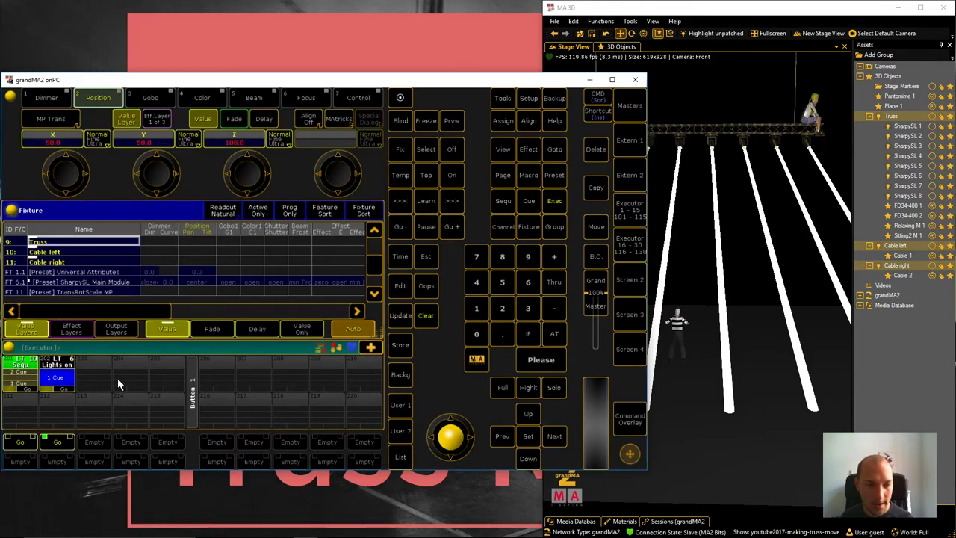
# - Change cue 2's fade time, then clear the programmer and run cue 2 to raise the truss
pyautogui.click(29, 381)
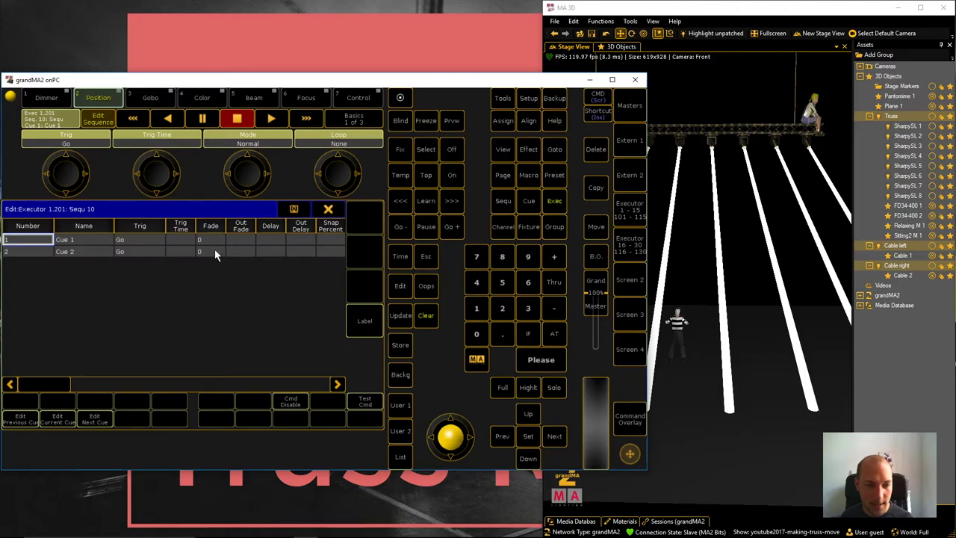
pyautogui.click(215, 251)
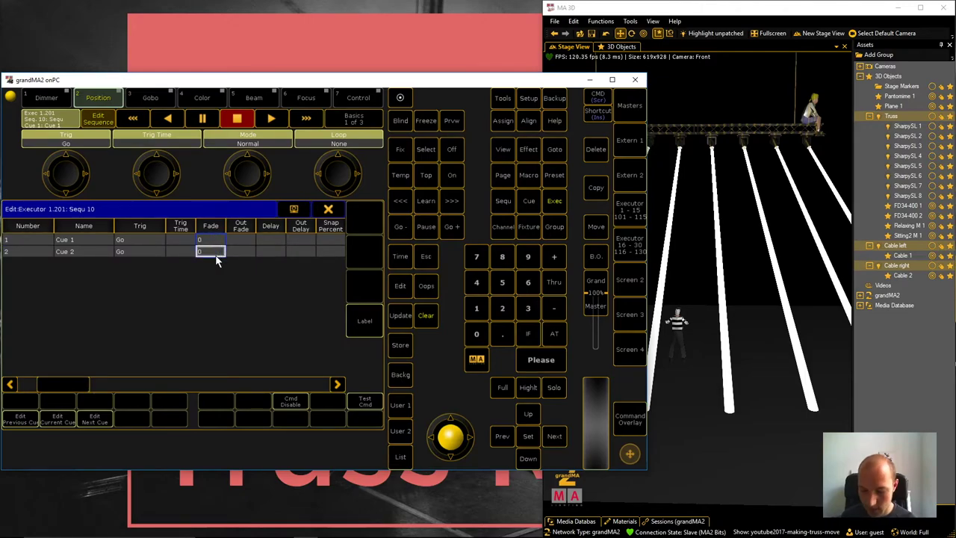
pyautogui.click(216, 254)
pyautogui.write('14')
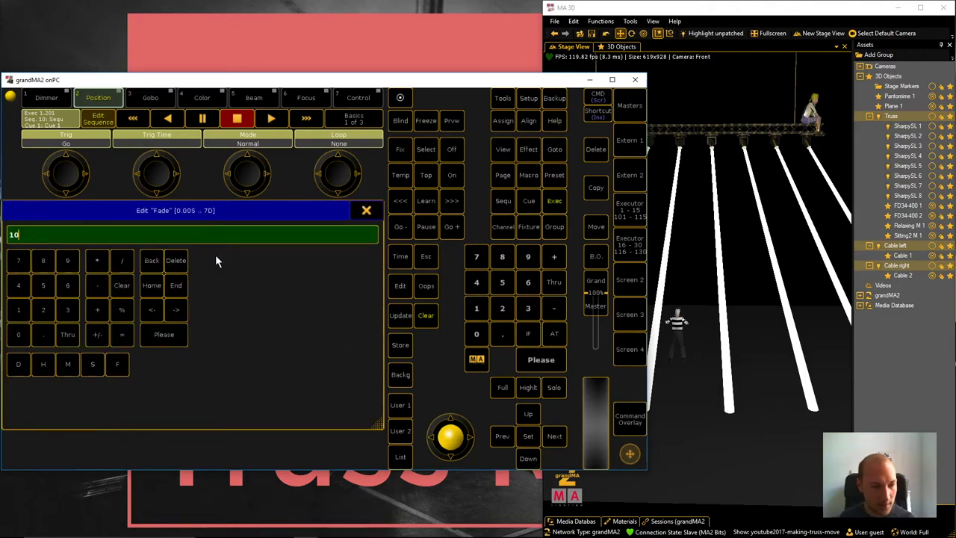
pyautogui.press('Return')
pyautogui.click(338, 212)
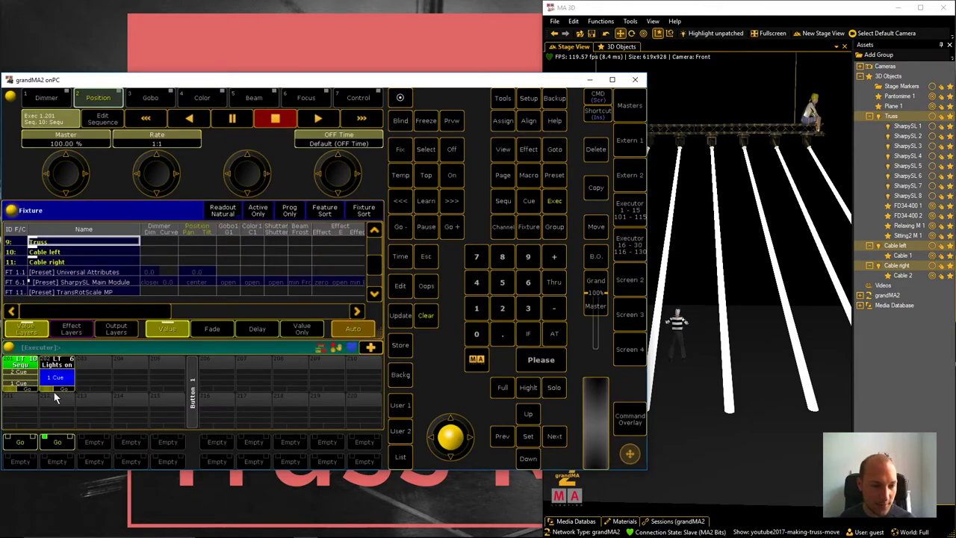
pyautogui.click(28, 394)
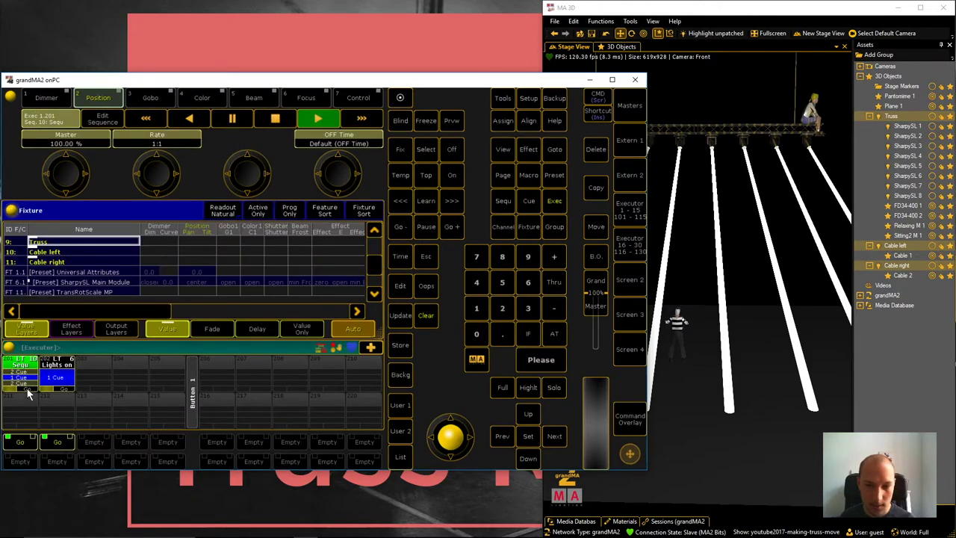
pyautogui.click(425, 316)
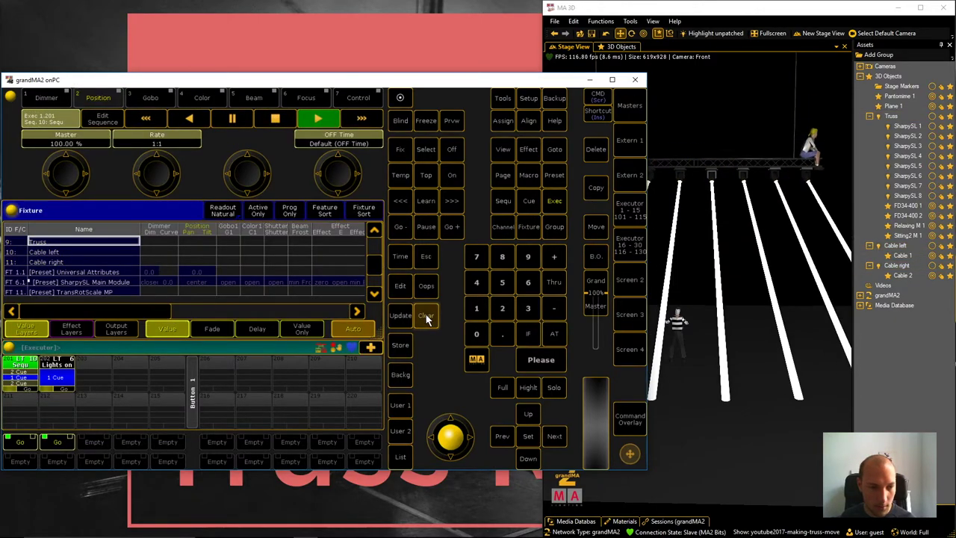
pyautogui.click(26, 393)
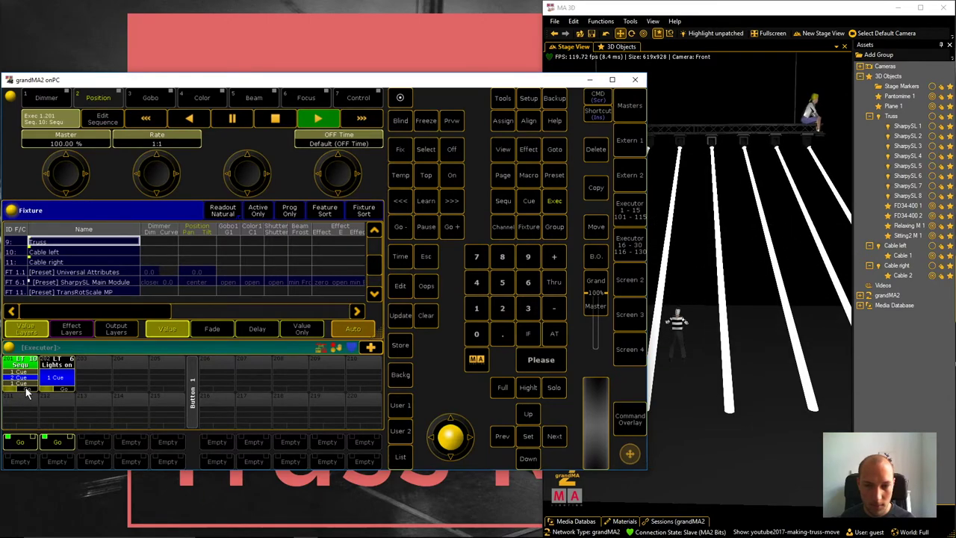
# - Set cue 2's trigger to Follow and test the sequence up and back down
pyautogui.click(26, 371)
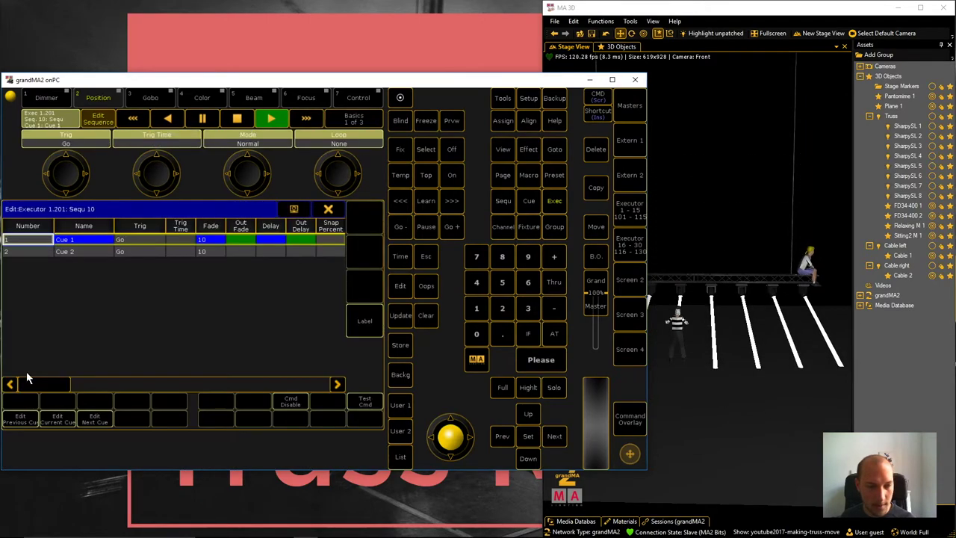
pyautogui.click(140, 251)
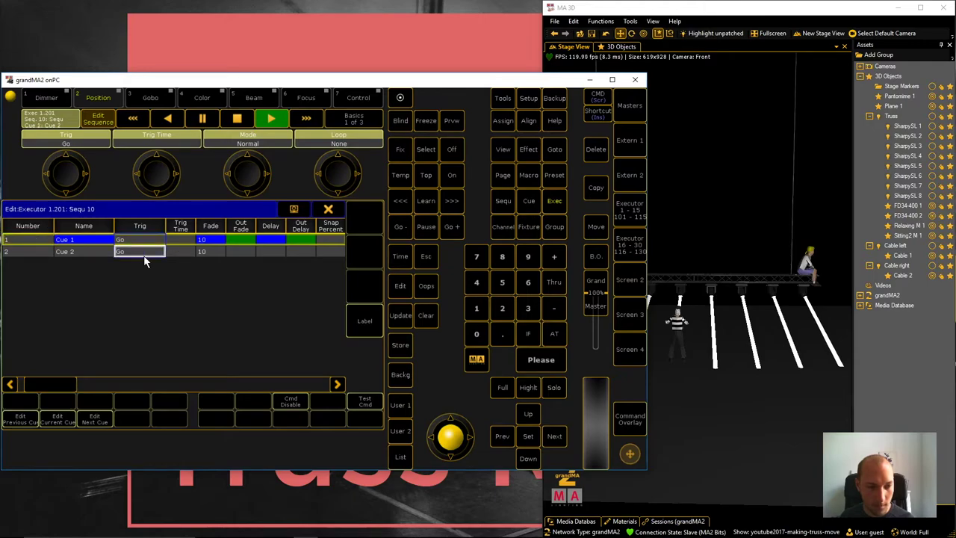
pyautogui.click(146, 258)
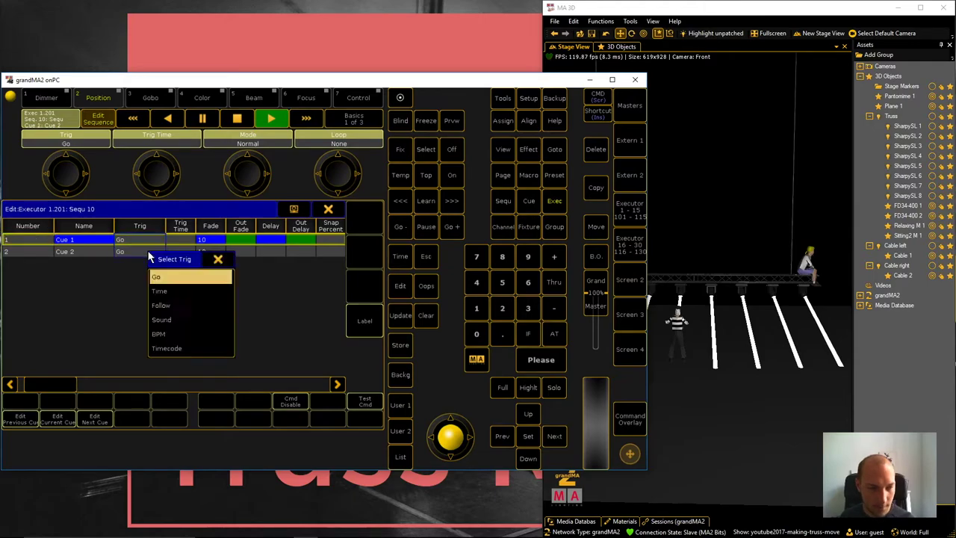
pyautogui.click(184, 305)
pyautogui.click(328, 208)
pyautogui.click(27, 390)
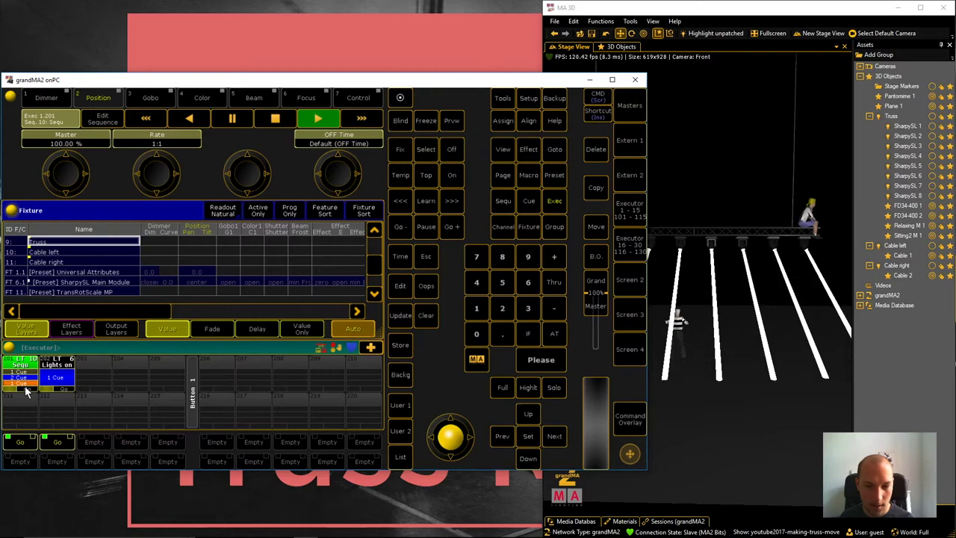
pyautogui.click(27, 391)
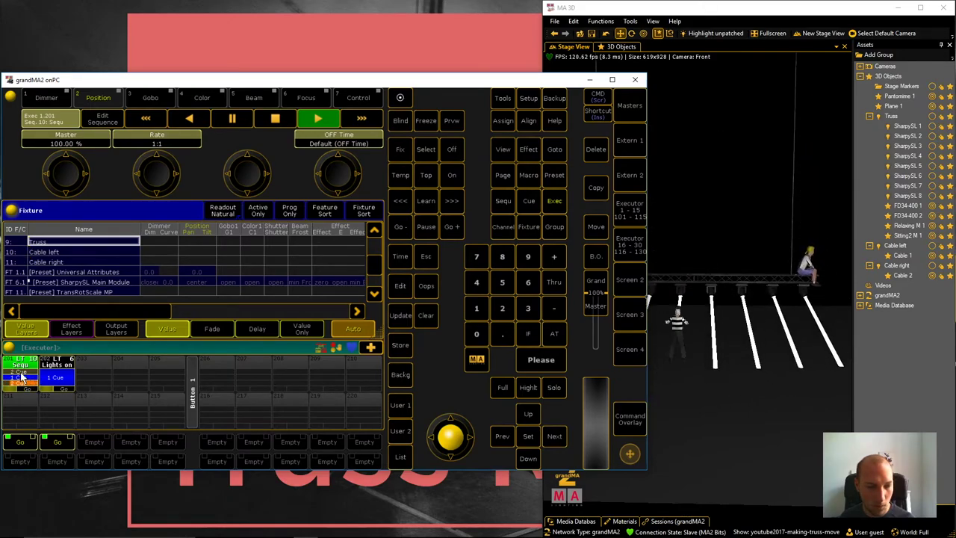
# - Give cue 2 a +10 trigger time
pyautogui.click(21, 377)
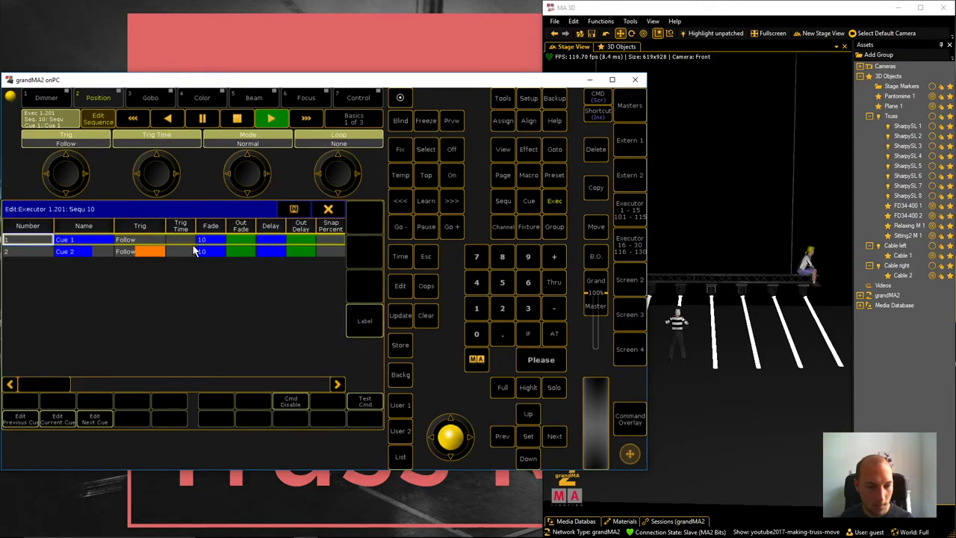
pyautogui.click(183, 253)
pyautogui.write('10')
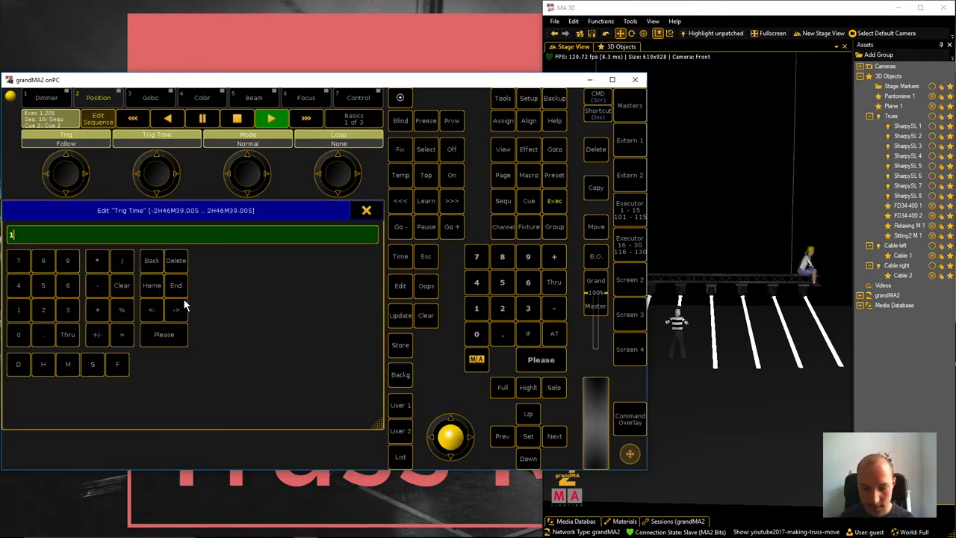
pyautogui.press('Return')
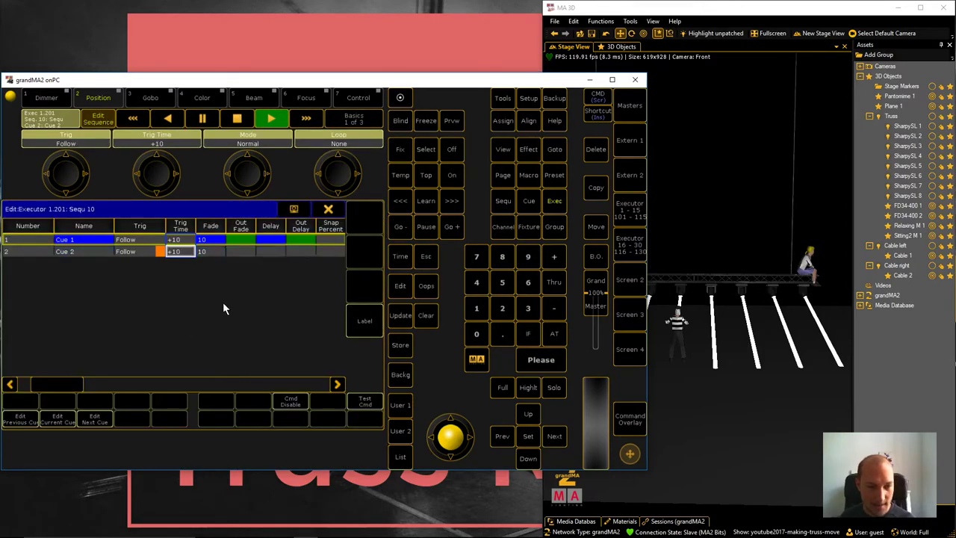
pyautogui.click(328, 209)
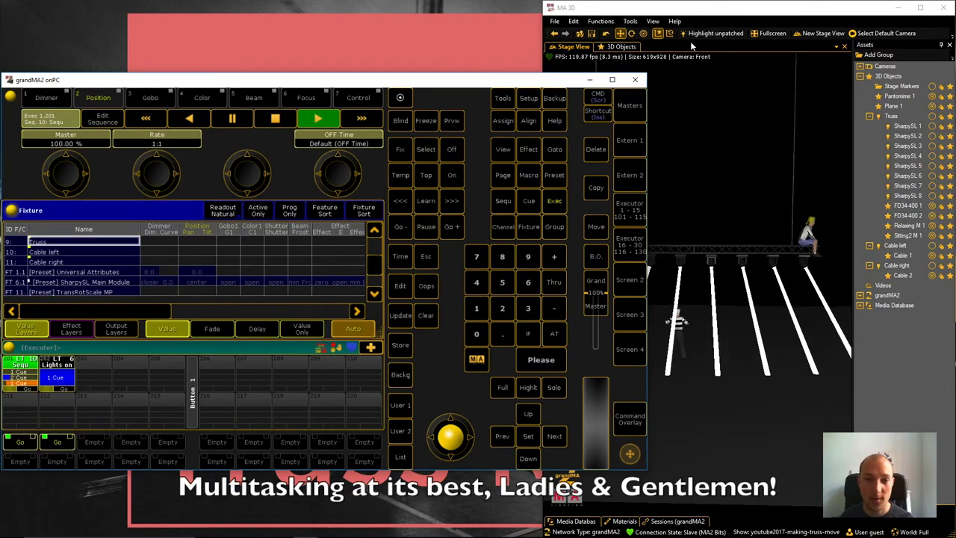
# - Switch to MA 3D's Stage View to watch the truss, lights and seated performers rise and descend
pyautogui.hotkey('alt', 'Tab')
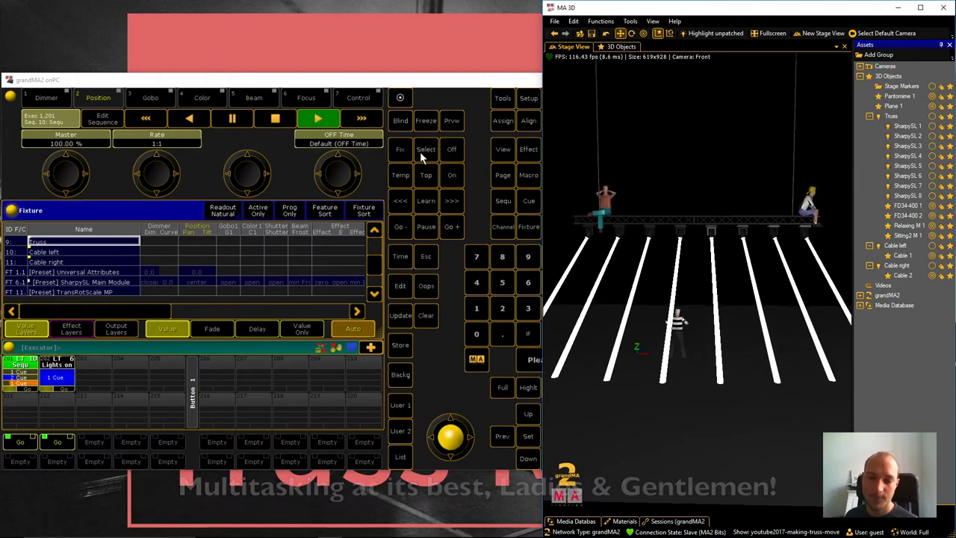